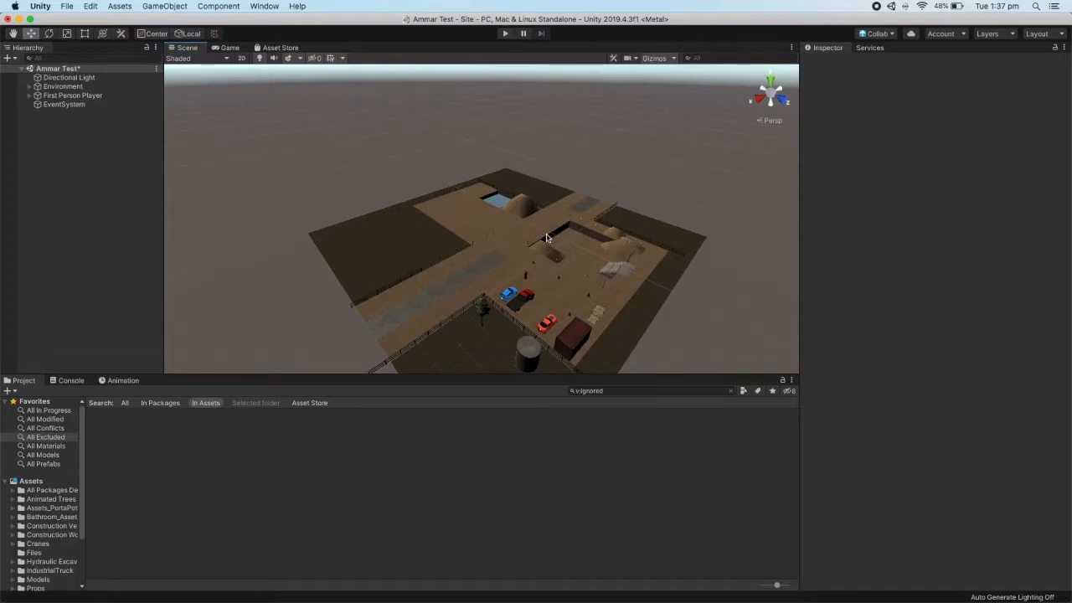
# - Examine the construction site from the overview down to the cones, the pallets and the concrete stairs beside the pit
pyautogui.scroll(5, 544, 235)
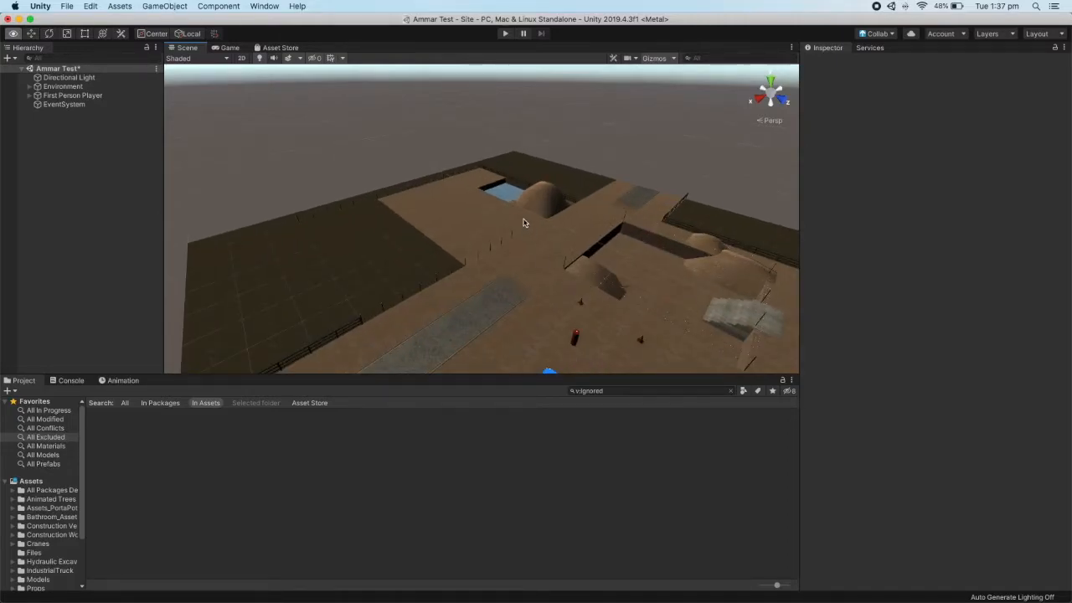
pyautogui.moveTo(524, 222); pyautogui.dragTo(604, 223, button='right')
pyautogui.scroll(5, 554, 262)
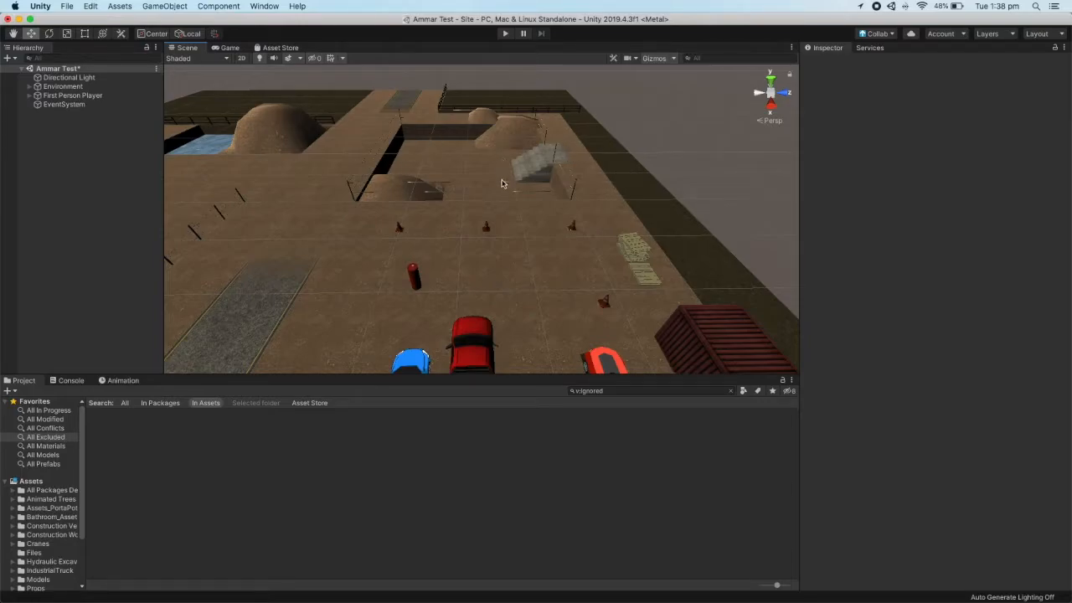
pyautogui.scroll(5, 490, 223)
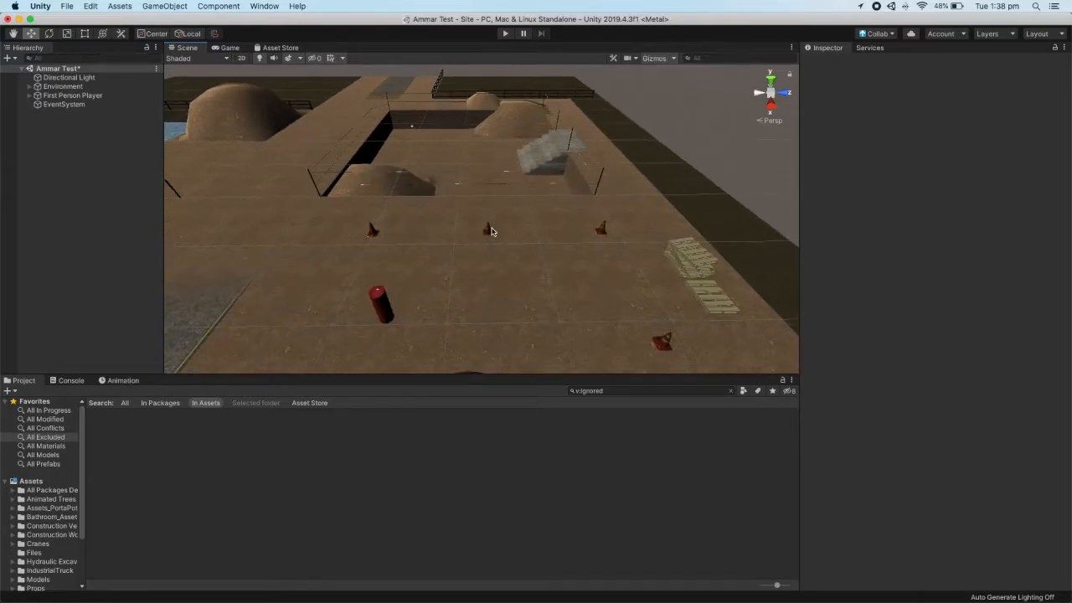
pyautogui.moveTo(505, 173); pyautogui.dragTo(459, 212, button='right')
pyautogui.scroll(3, 342, 218)
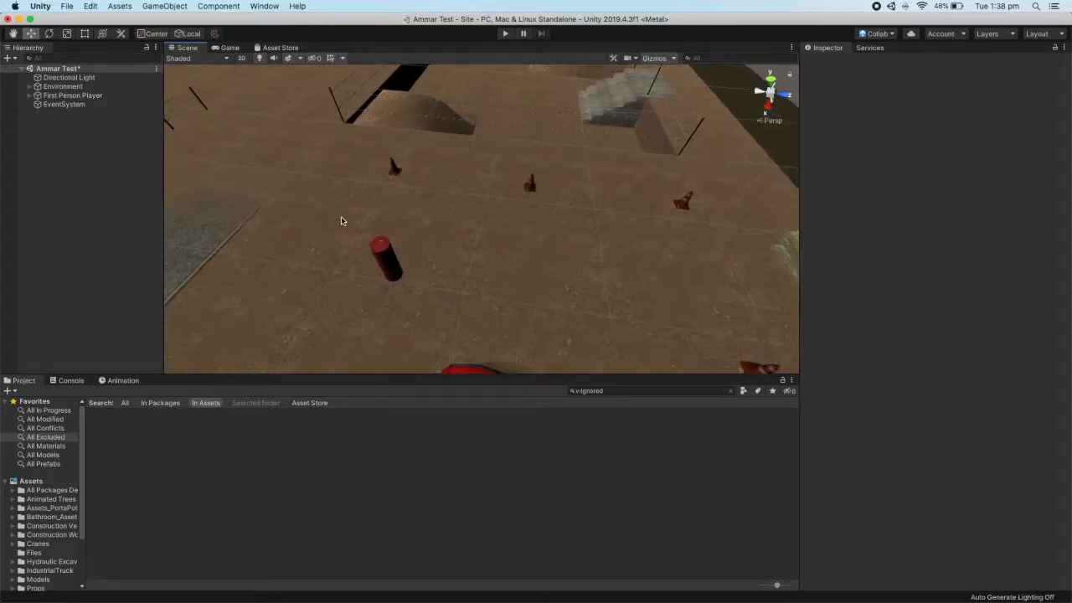
pyautogui.scroll(2, 679, 247)
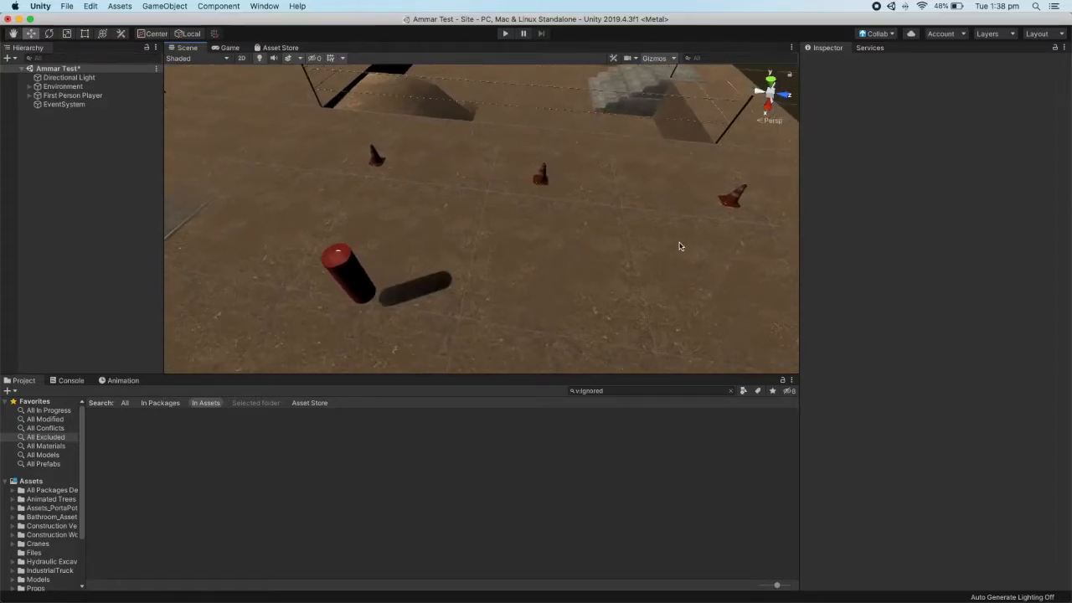
pyautogui.moveTo(679, 246); pyautogui.dragTo(770, 143, button='right')
pyautogui.scroll(4, 595, 181)
pyautogui.scroll(5, 576, 202)
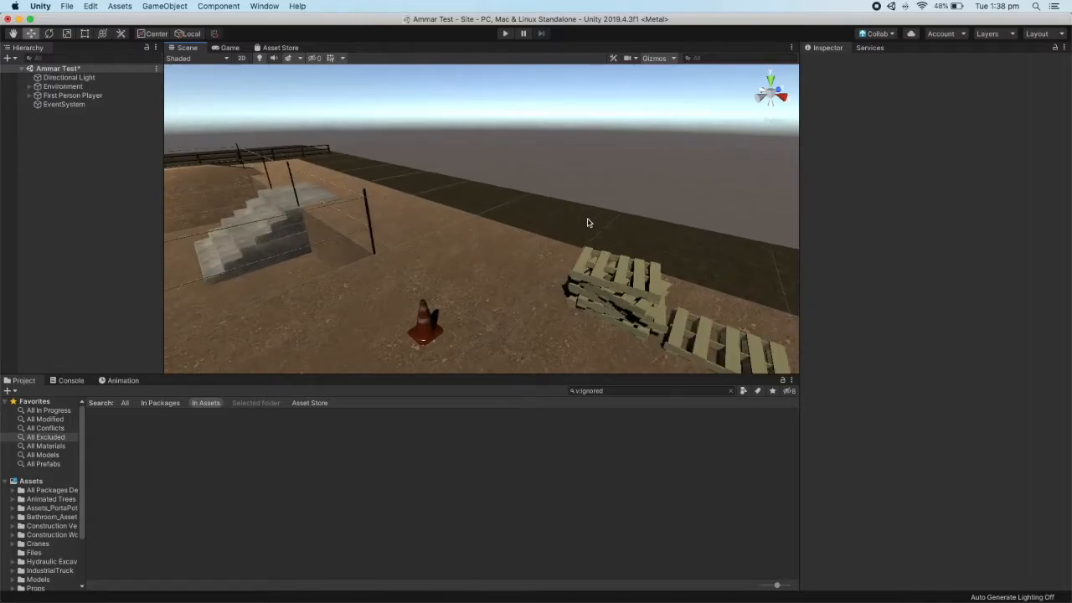
pyautogui.moveTo(586, 220); pyautogui.dragTo(292, 232, button='right')
pyautogui.moveTo(401, 198); pyautogui.dragTo(367, 213, button='right')
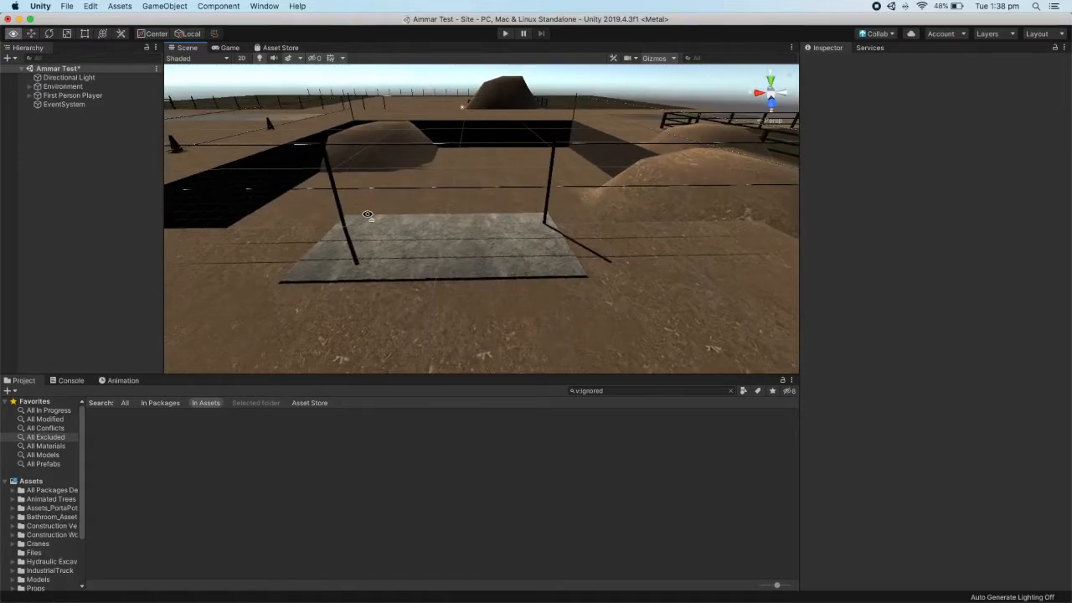
# - Add a 3D cube to the scene near the concrete stairs
pyautogui.click(53, 132)
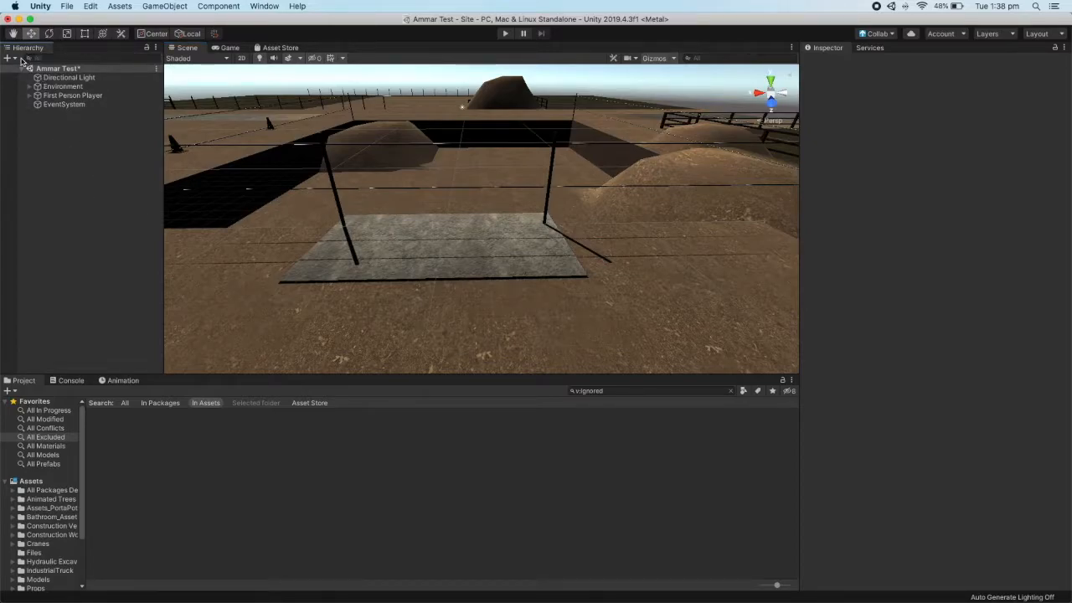
pyautogui.click(13, 58)
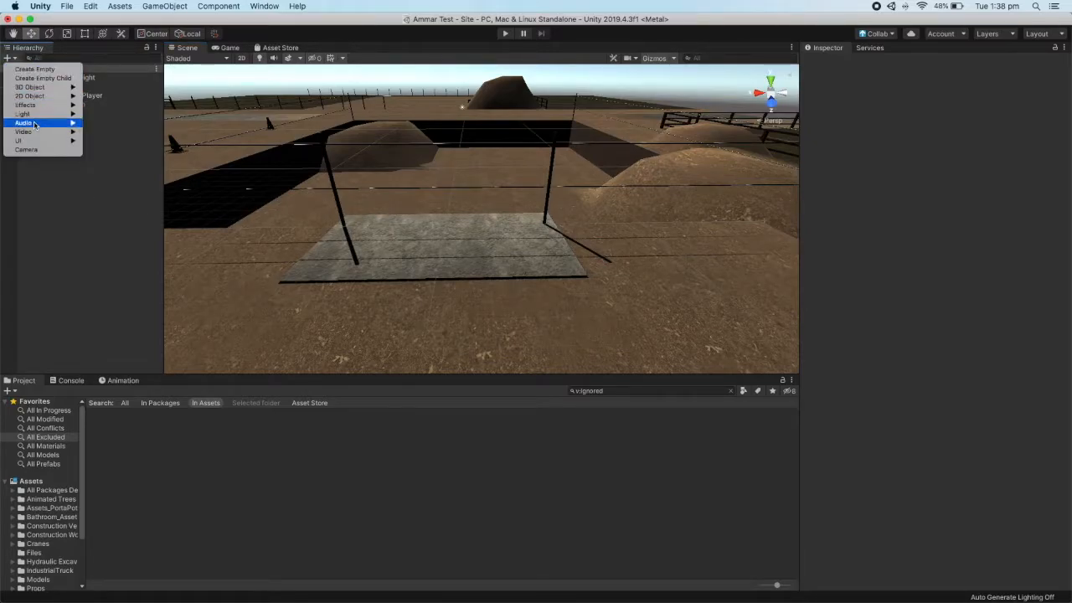
pyautogui.moveTo(41, 89)
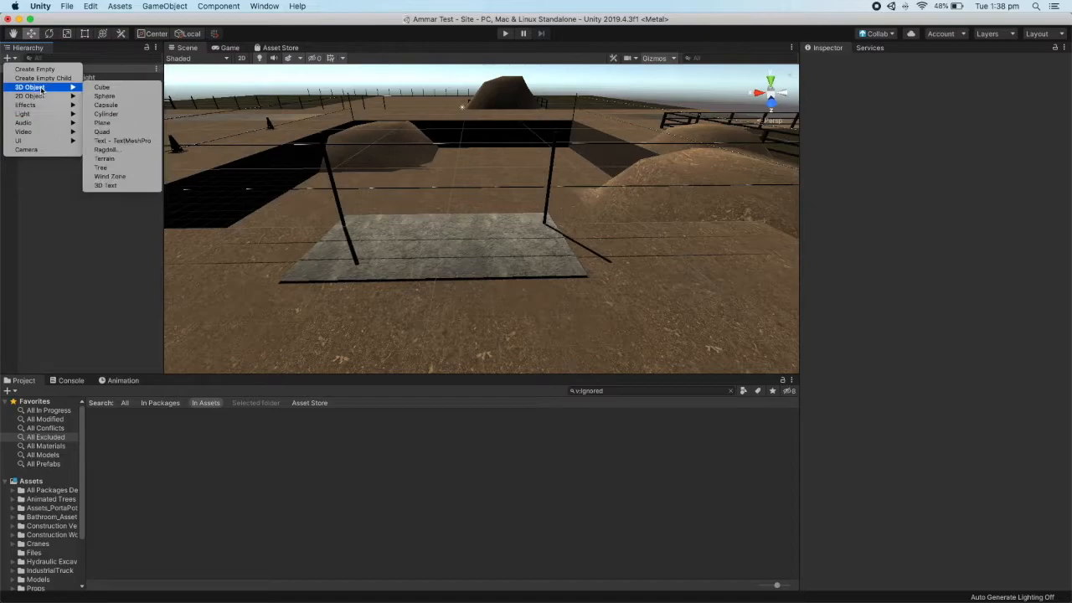
pyautogui.click(102, 87)
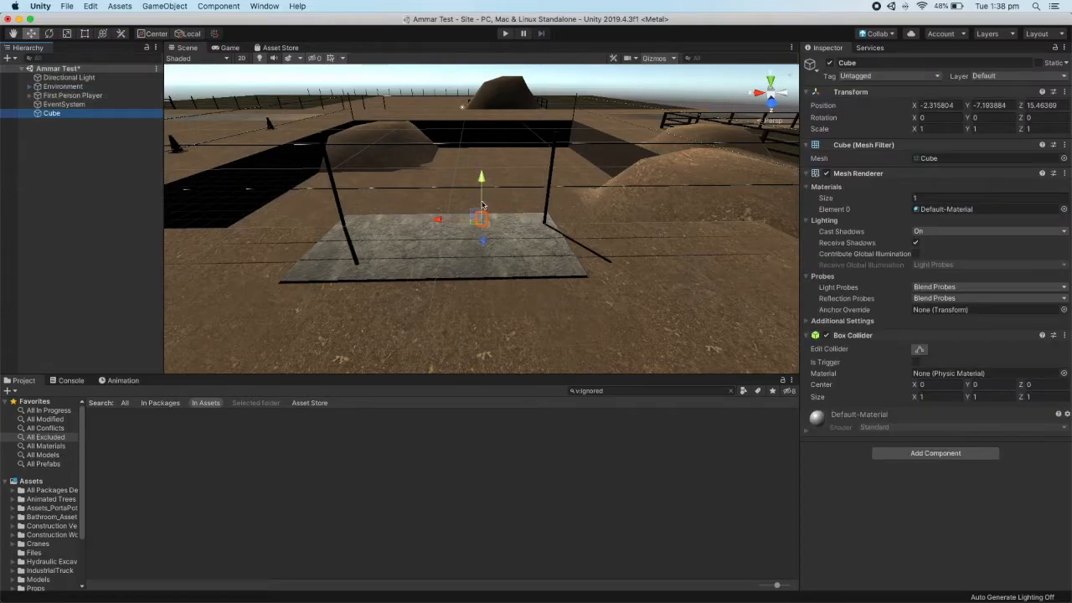
# - Raise the cube and scale it to about 10.1 × 3.9 × 3.24 over the concrete stairs
pyautogui.moveTo(481, 182)
pyautogui.mouseDown()
pyautogui.moveTo(479, 155)
pyautogui.moveTo(485, 281)
pyautogui.moveTo(470, 170)
pyautogui.mouseUp()
pyautogui.press('r')
pyautogui.moveTo(446, 221); pyautogui.dragTo(33, 206)
pyautogui.moveTo(495, 178); pyautogui.dragTo(494, 94)
pyautogui.moveTo(495, 246); pyautogui.dragTo(510, 348)
# - Move the cube to about X 0.27, Y 2.01, Z 33.2 so it covers the stairs
pyautogui.click(34, 35)
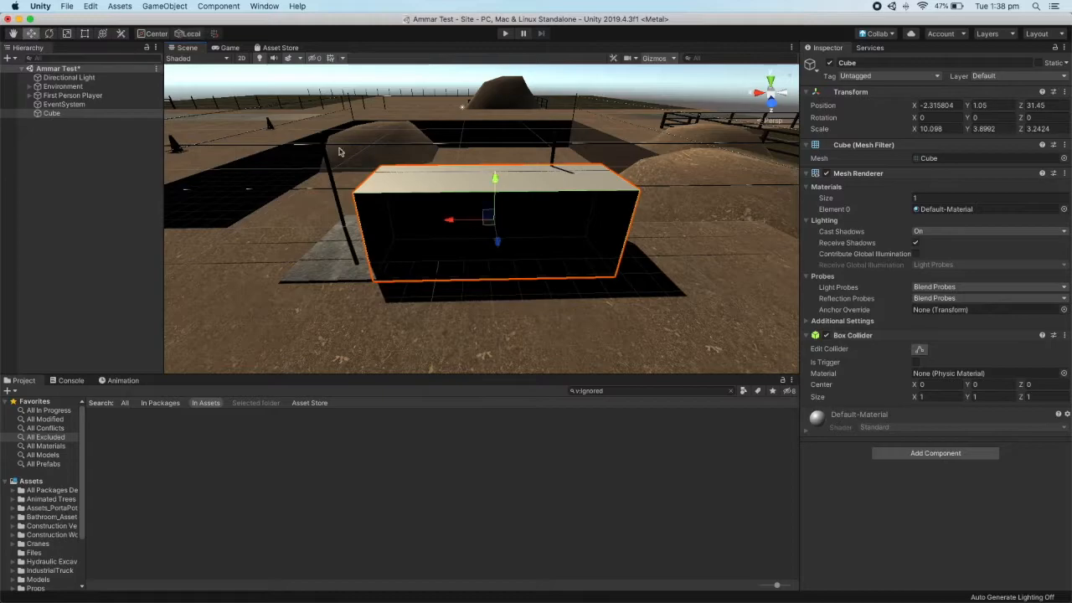
pyautogui.moveTo(500, 251); pyautogui.dragTo(382, 241)
pyautogui.moveTo(426, 202)
pyautogui.mouseDown()
pyautogui.moveTo(425, 175)
pyautogui.moveTo(422, 186)
pyautogui.mouseUp()
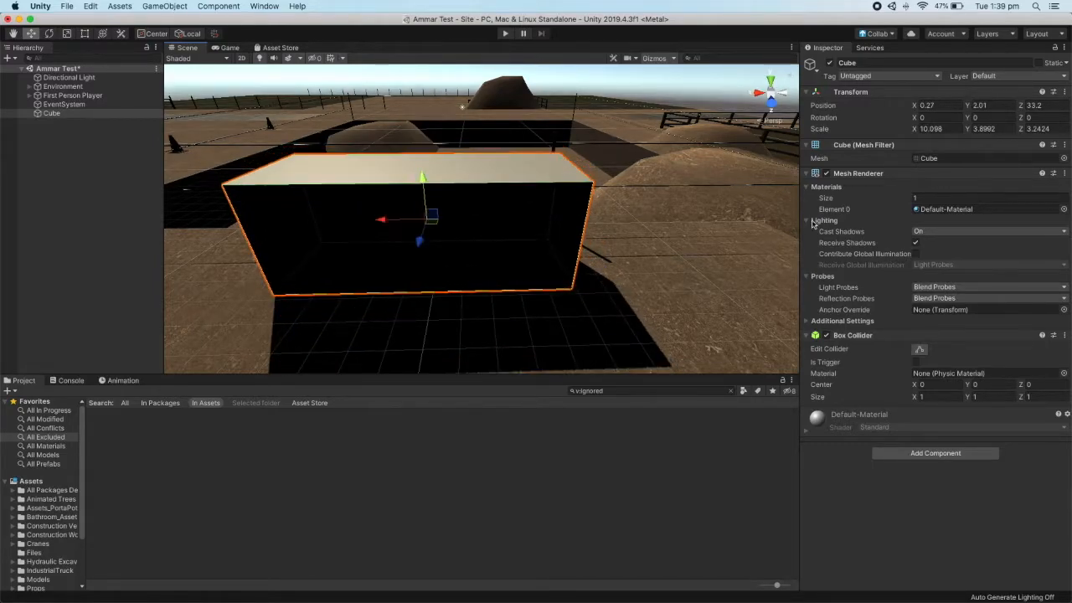
# - Make the cube invisible by turning off its Mesh Renderer
pyautogui.scroll(-3, 540, 148)
pyautogui.keyDown('alt'); pyautogui.moveTo(539, 148); pyautogui.dragTo(461, 212); pyautogui.keyUp('alt')
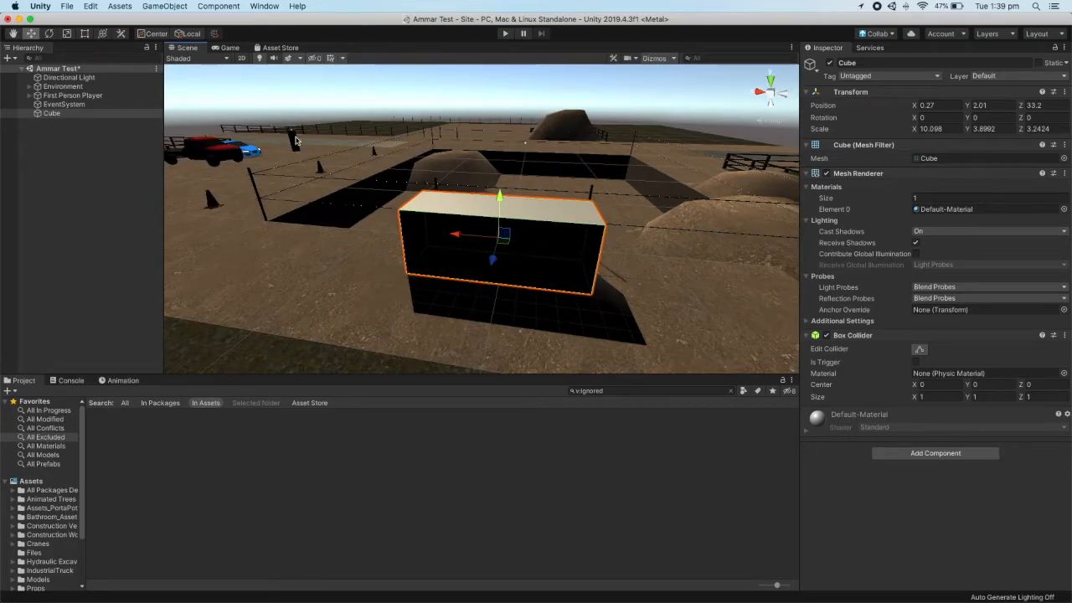
pyautogui.click(295, 140)
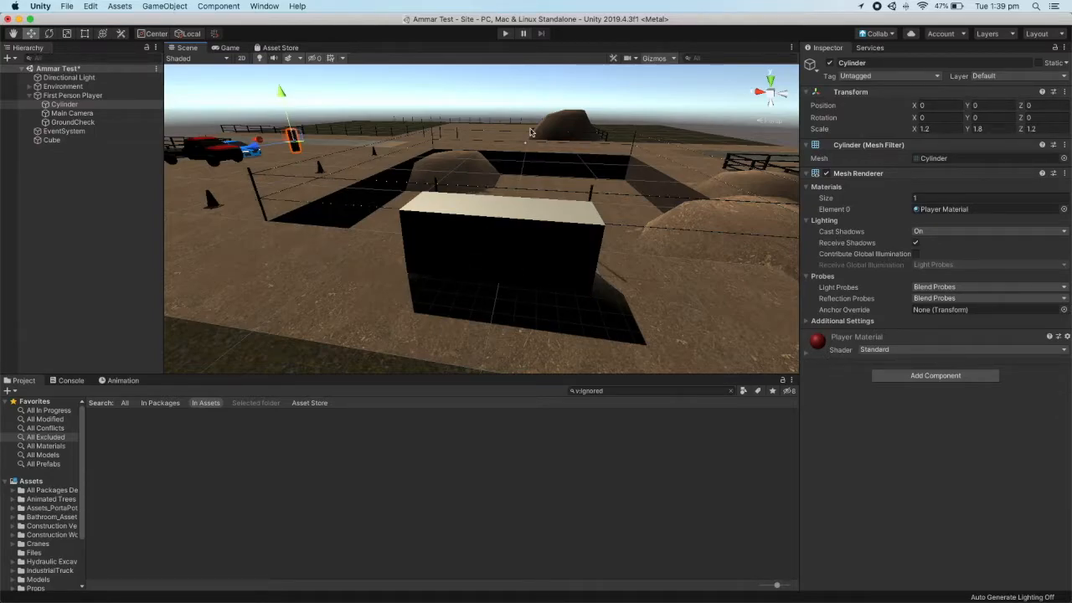
pyautogui.click(571, 223)
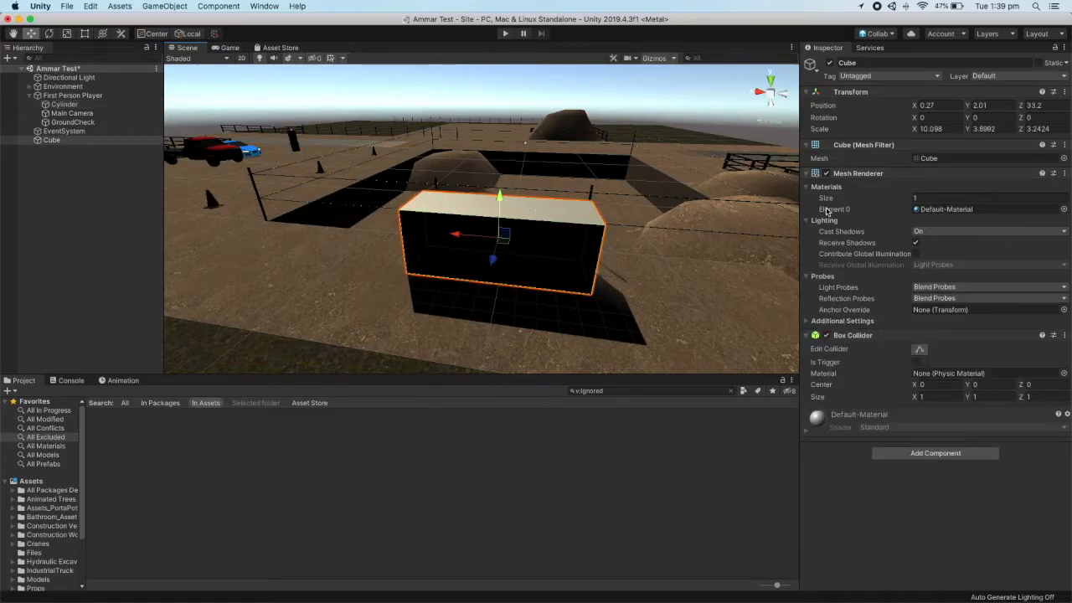
pyautogui.click(826, 173)
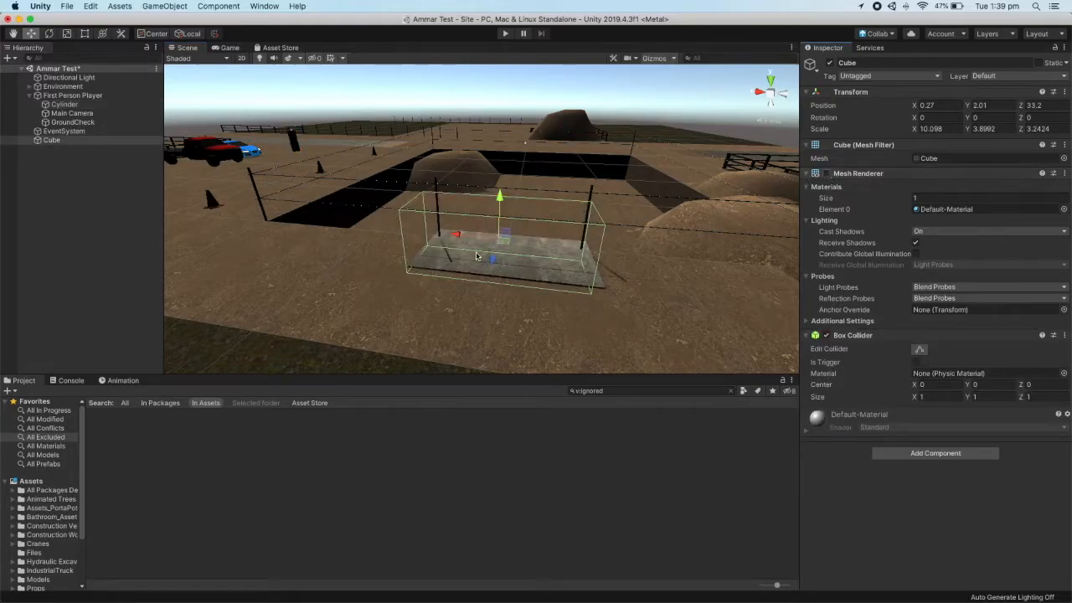
# - Reposition the invisible cube over the stairs at about X -0.07, Y 2.6, Z 33.2
pyautogui.moveTo(463, 237); pyautogui.dragTo(488, 243)
pyautogui.moveTo(521, 199); pyautogui.dragTo(519, 185)
pyautogui.moveTo(494, 228); pyautogui.dragTo(475, 231)
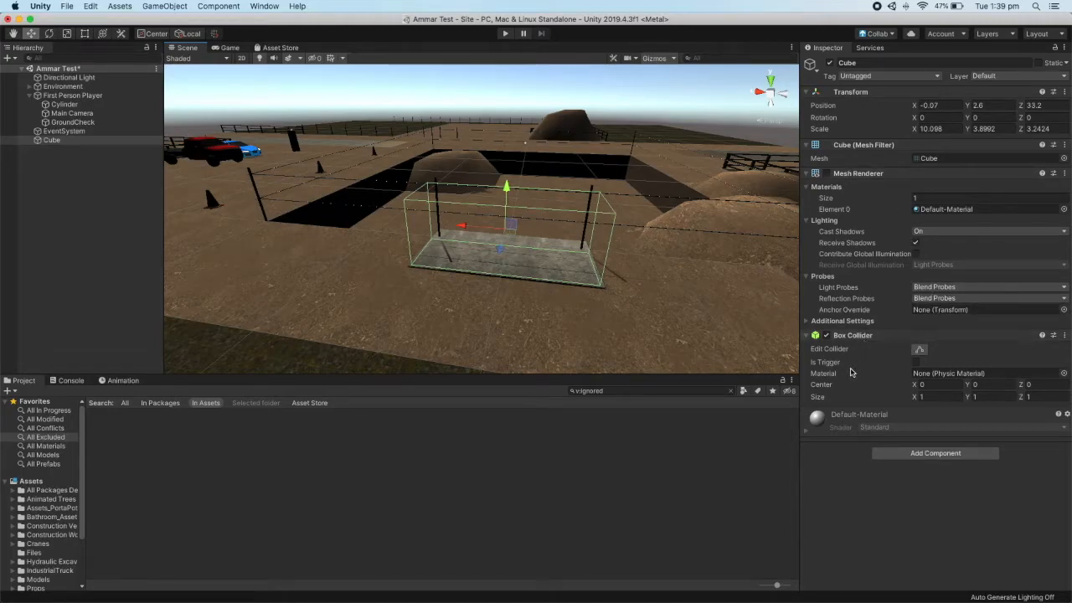
# - Make the cube's Box Collider a trigger and attach the ShowUI script to the cube
pyautogui.click(915, 363)
pyautogui.click(917, 453)
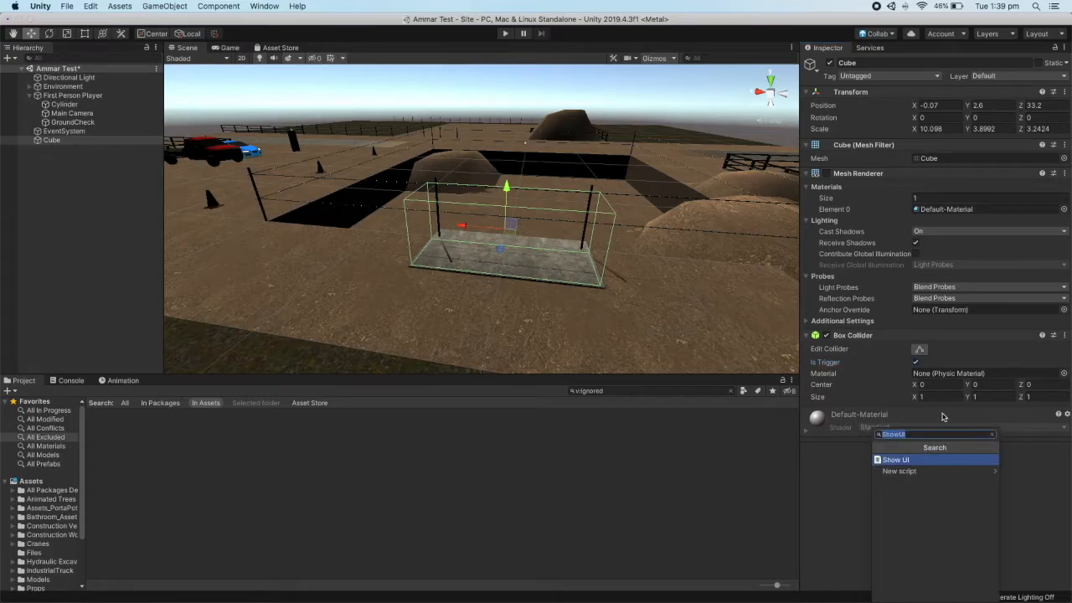
pyautogui.press('BackSpace')
pyautogui.write('ShowUI')
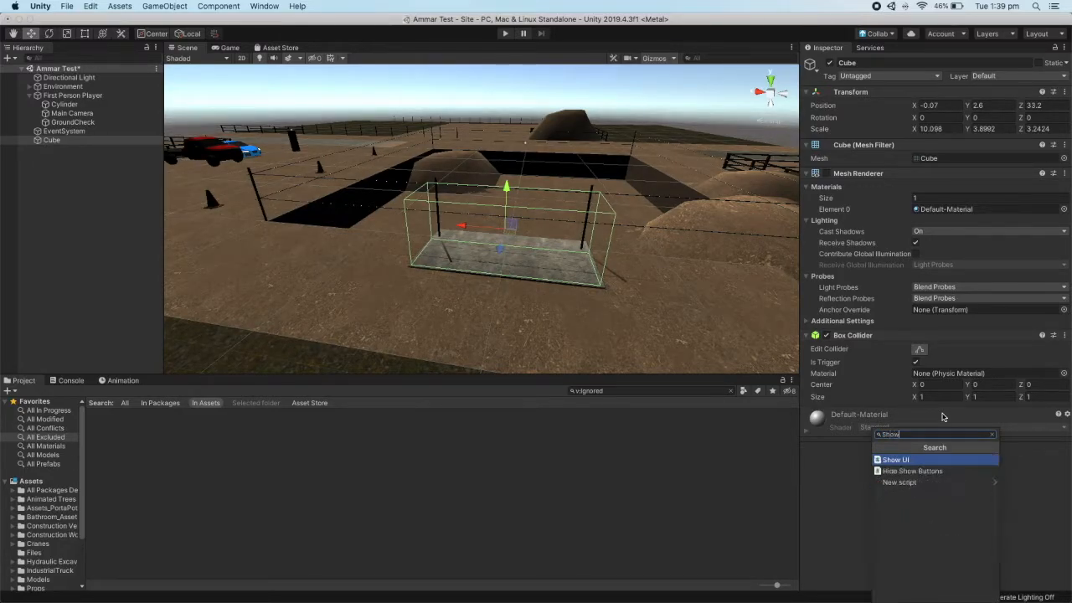
pyautogui.click(921, 460)
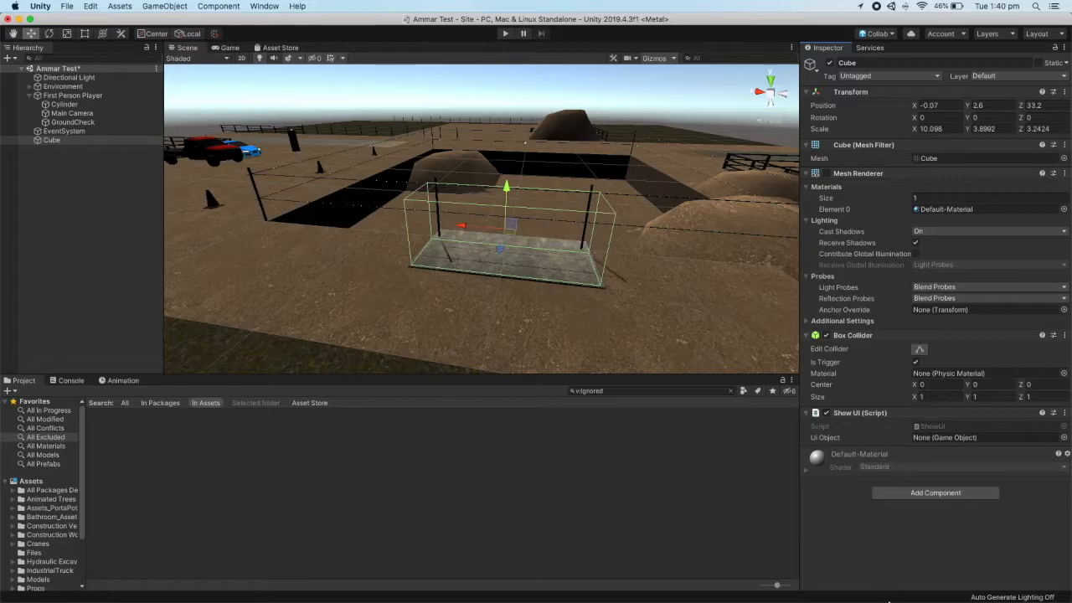
# - Review the ShowUI.cs code in Visual Studio and return to the Unity scene
pyautogui.moveTo(888, 591)
pyautogui.click(836, 586)
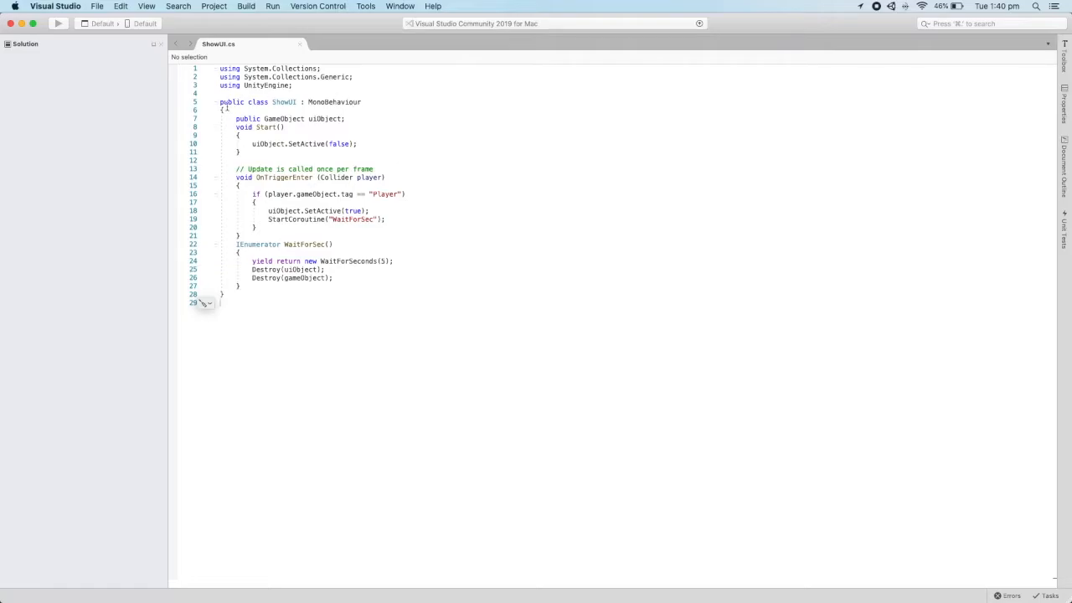
pyautogui.click(22, 23)
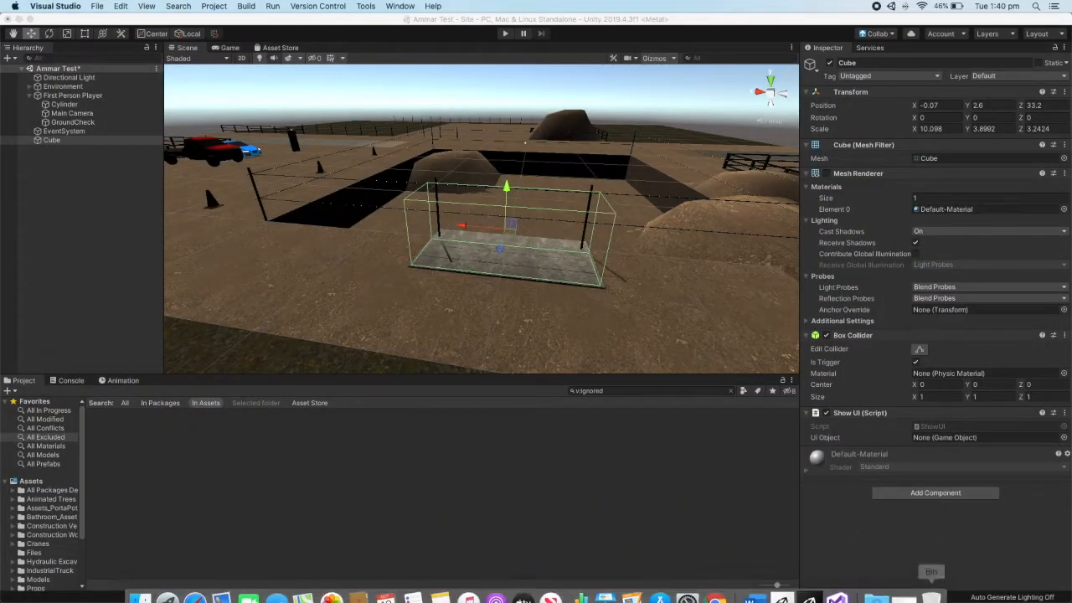
pyautogui.click(905, 586)
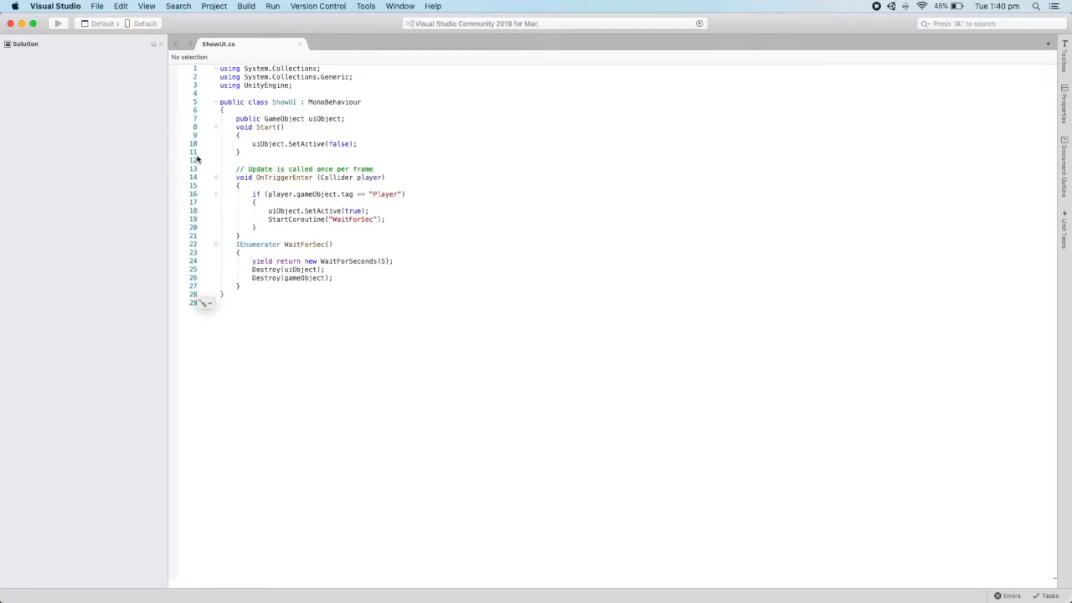
pyautogui.click(21, 24)
pyautogui.click(574, 305)
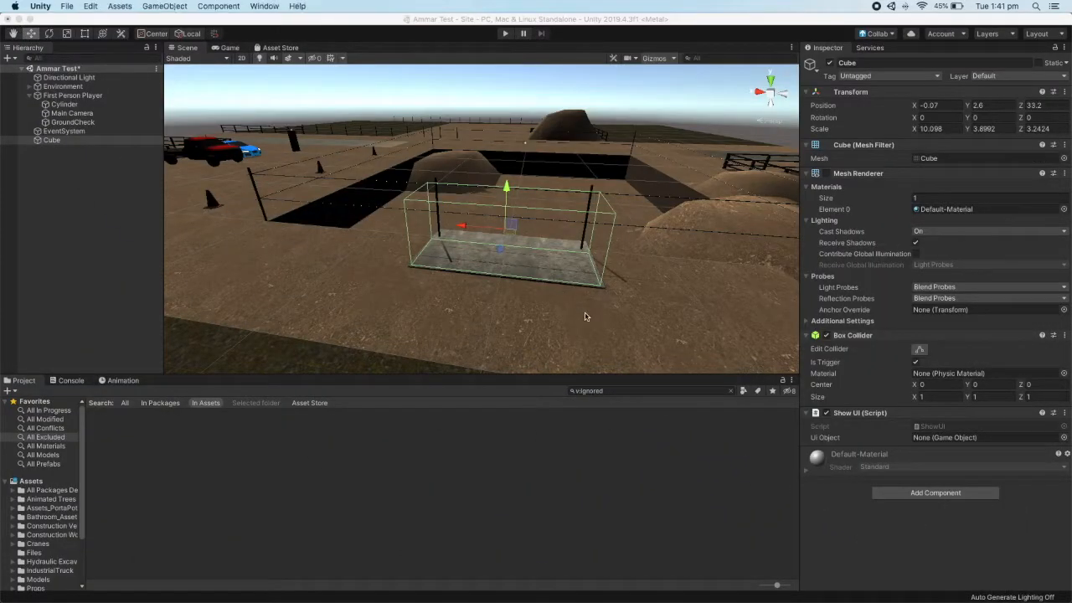
# - Collapse the Environment group and reselect the cube to check its Show UI script settings
pyautogui.scroll(10, 120, 124)
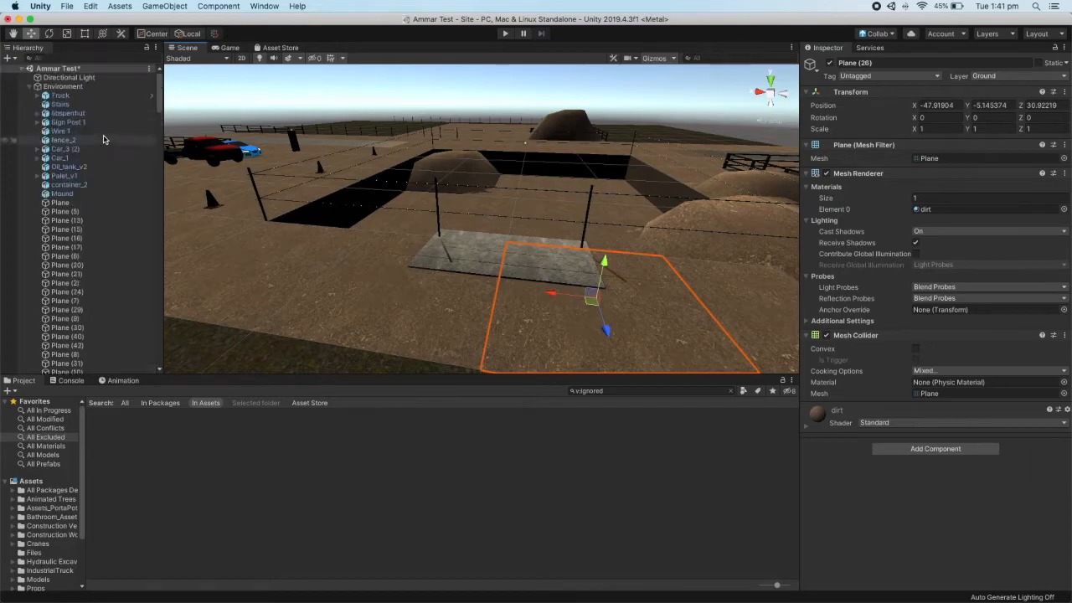
pyautogui.click(30, 86)
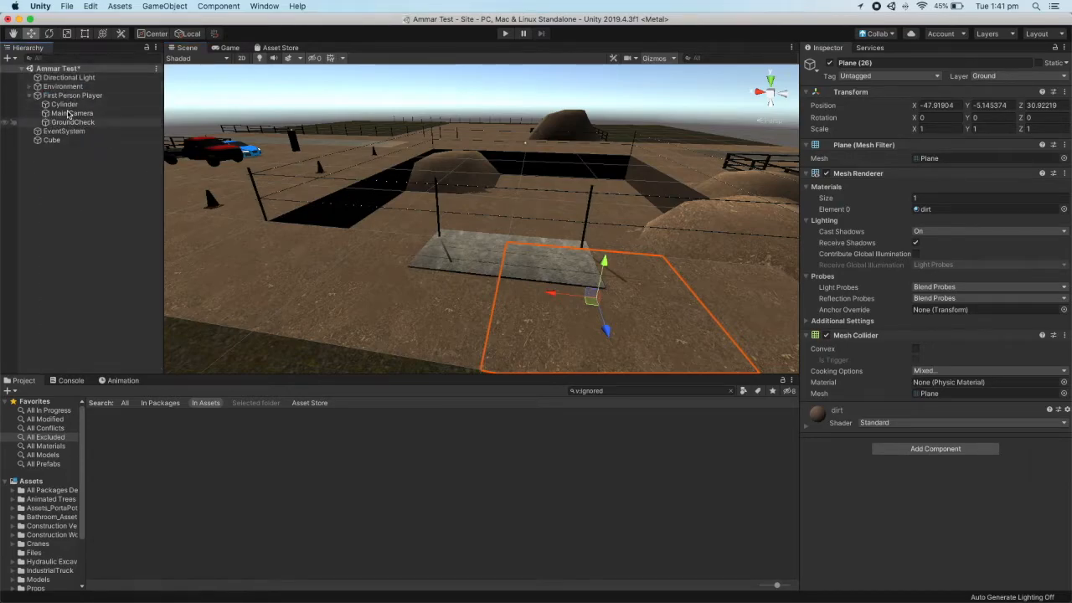
pyautogui.click(67, 139)
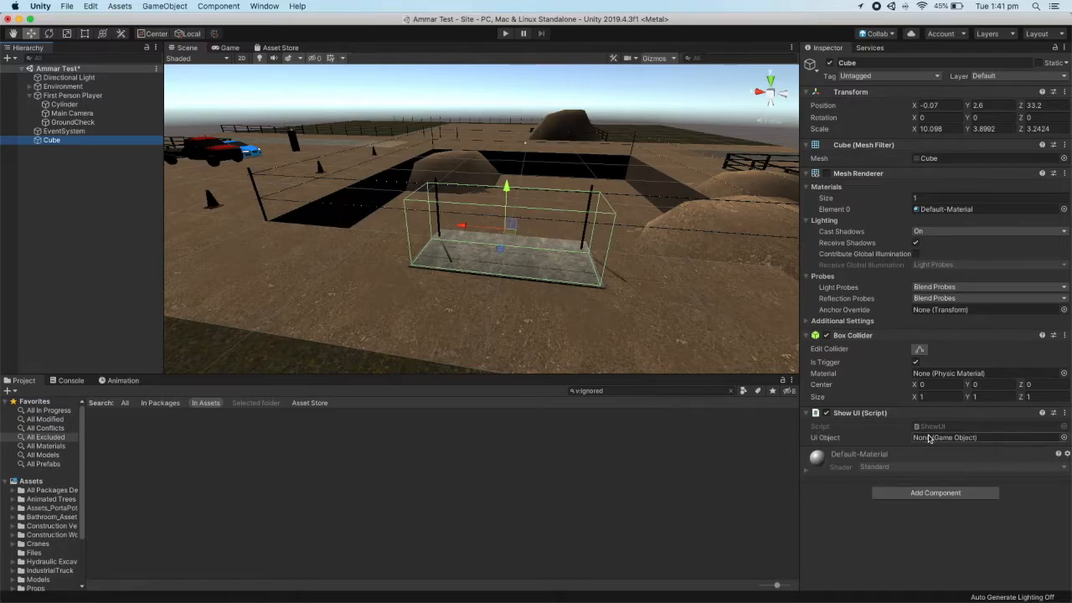
# - Locate the First Person Player in the scene, inspect its tag and components, and collapse the Environment and player groups
pyautogui.moveTo(460, 294); pyautogui.dragTo(406, 234, button='right')
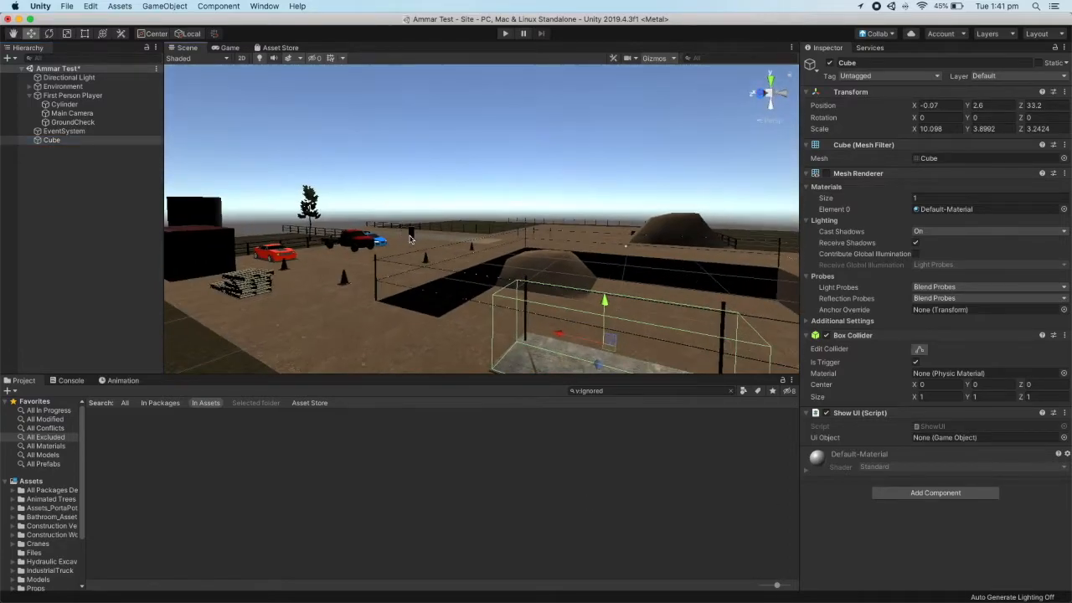
pyautogui.click(413, 238)
pyautogui.click(408, 236)
pyautogui.scroll(2, 120, 218)
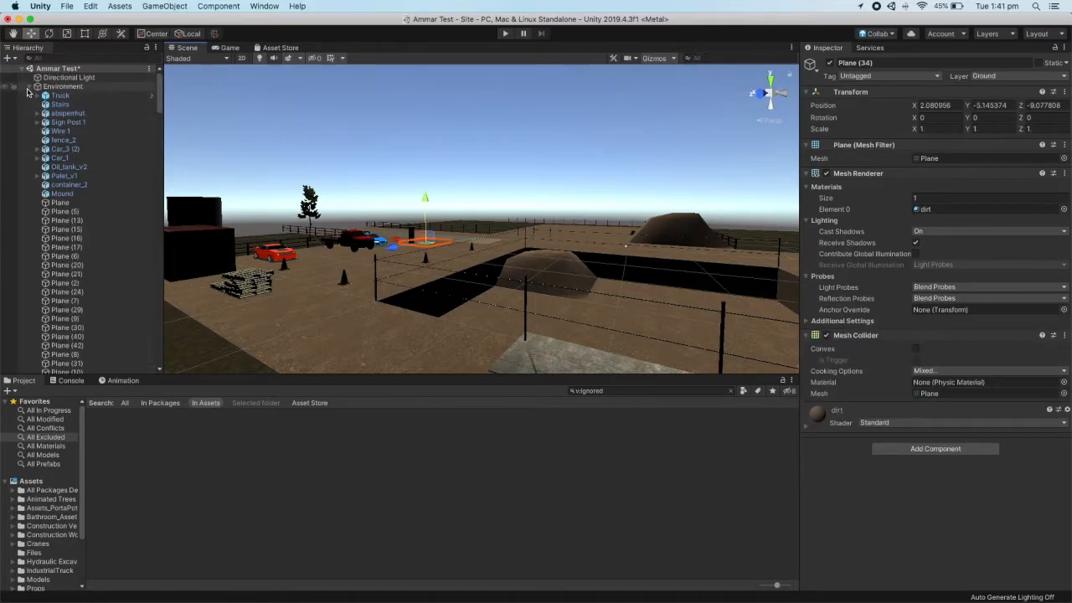
pyautogui.click(30, 86)
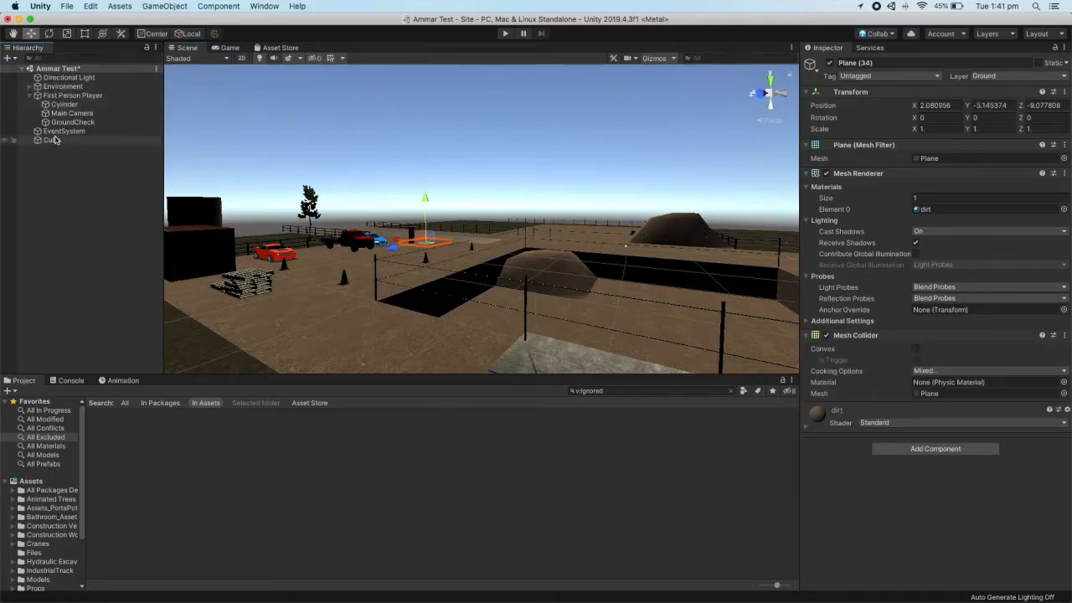
pyautogui.doubleClick(73, 96)
pyautogui.moveTo(326, 167); pyautogui.dragTo(559, 210, button='right')
pyautogui.click(109, 159)
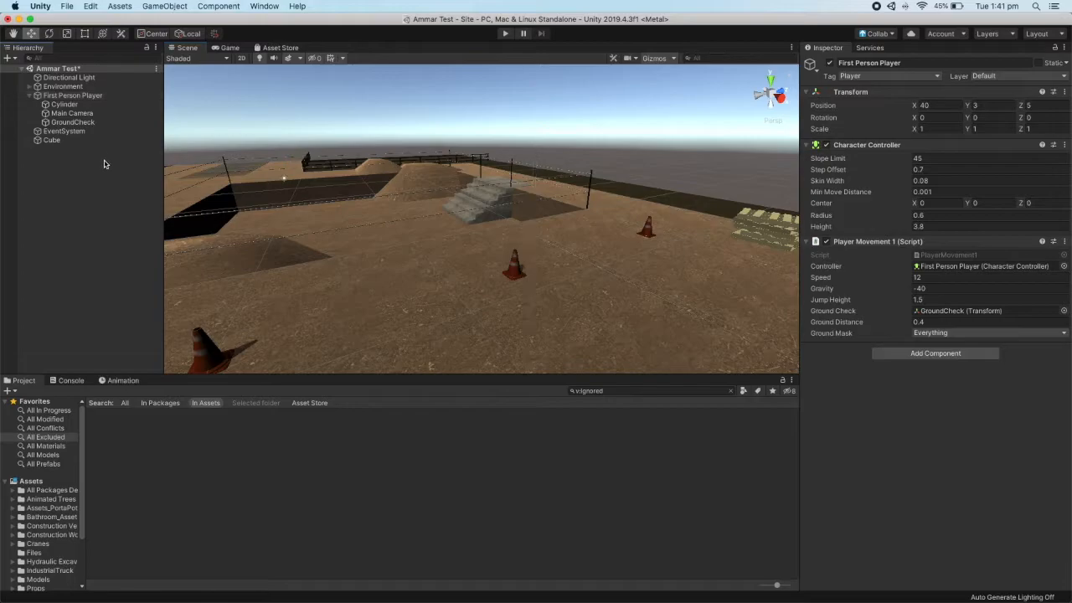
pyautogui.click(30, 96)
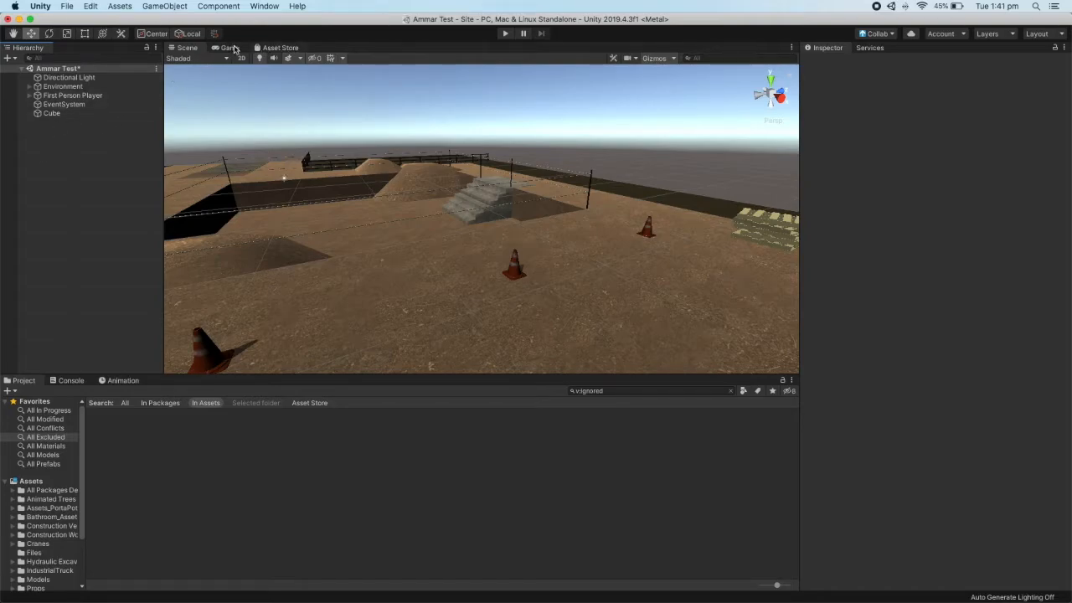
# - Add a UI Canvas to the scene
pyautogui.rightClick(50, 131)
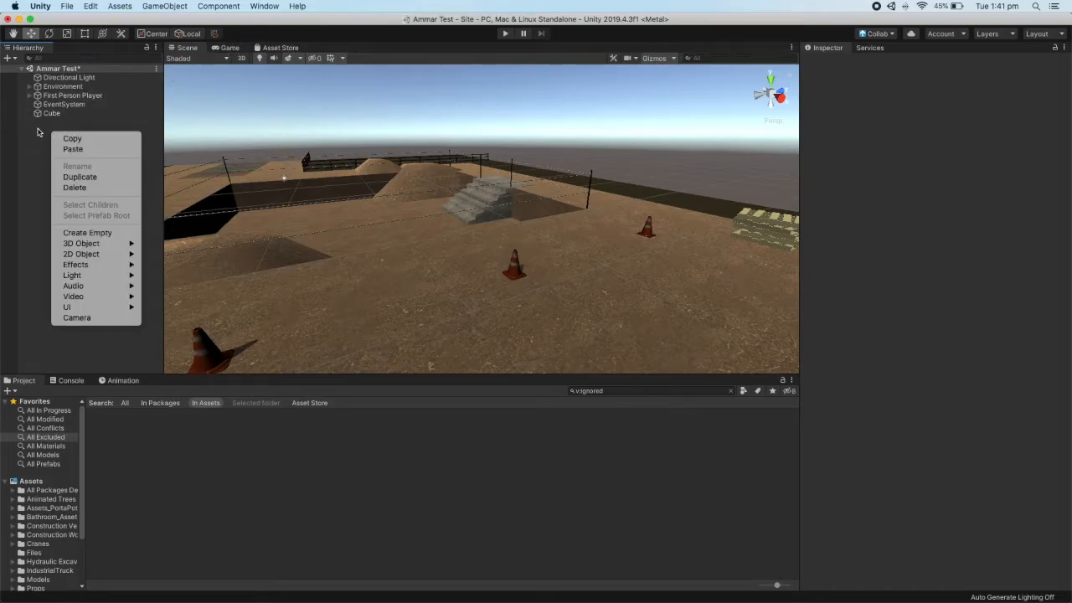
pyautogui.click(10, 59)
pyautogui.click(10, 58)
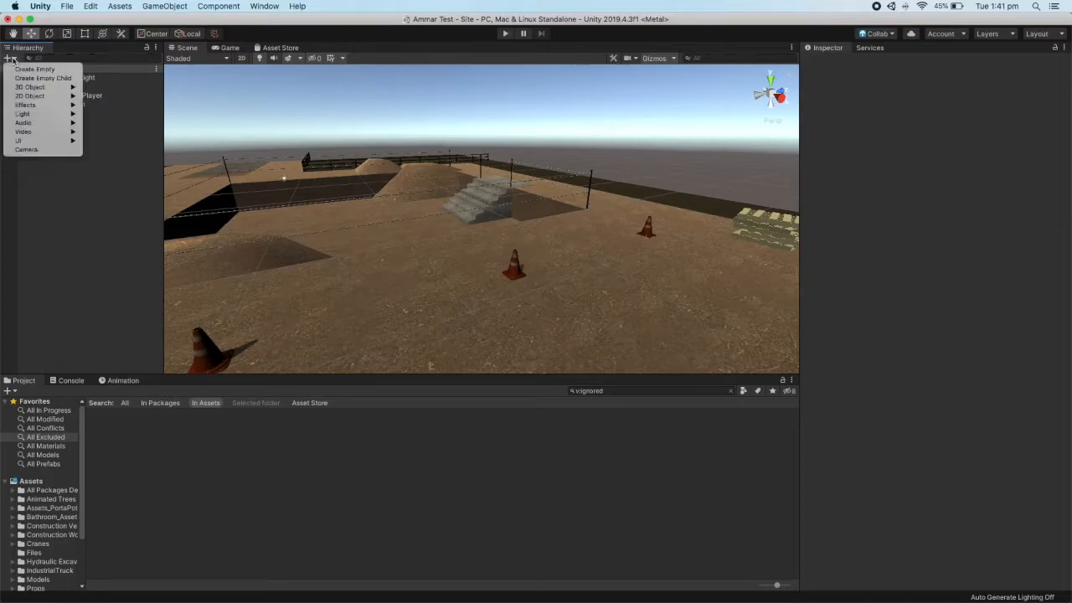
pyautogui.moveTo(40, 141)
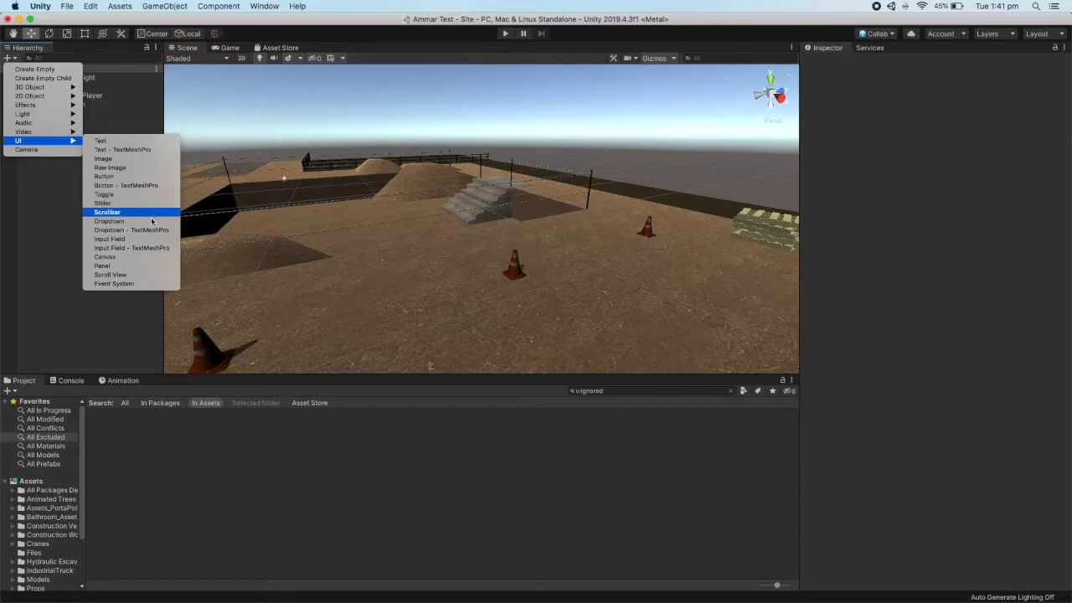
pyautogui.click(115, 259)
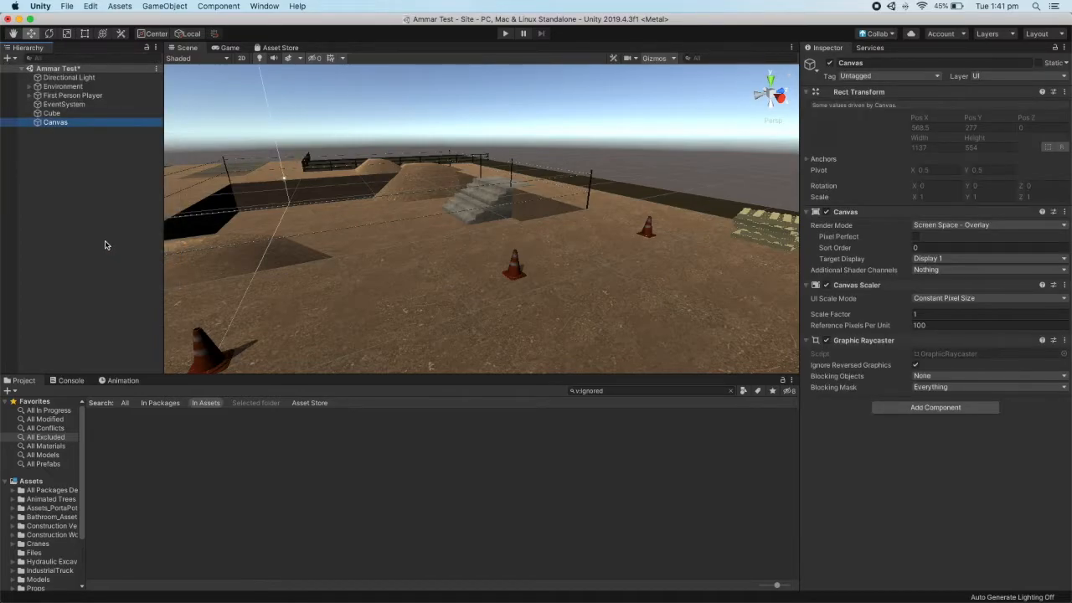
# - Examine the canvas outline in the scene and compare its size and location with the trigger cube at the stairs
pyautogui.moveTo(429, 237); pyautogui.dragTo(548, 220, button='right')
pyautogui.scroll(-10, 547, 220)
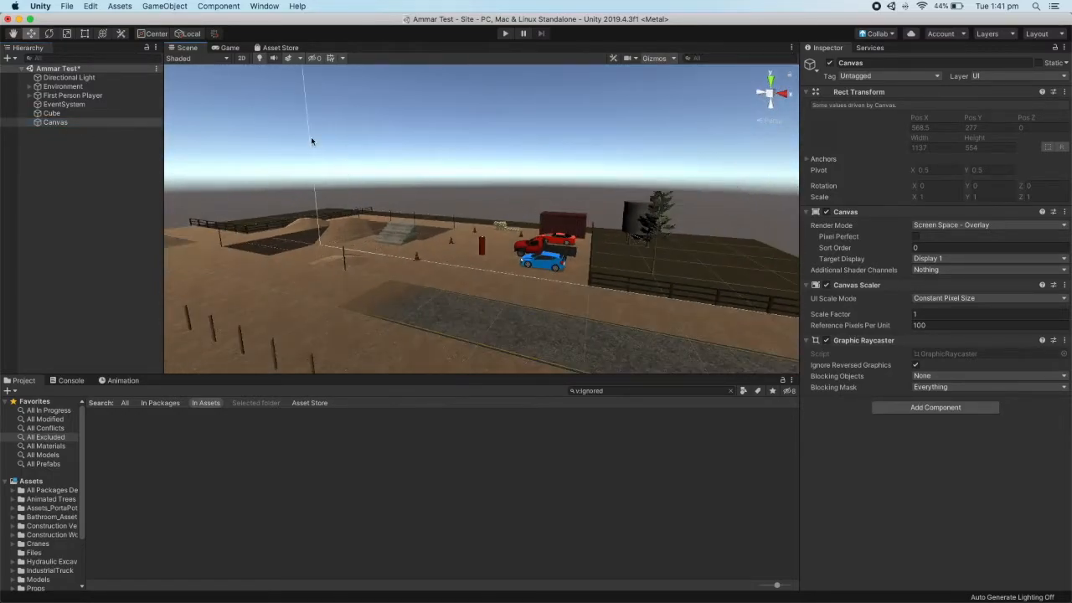
pyautogui.click(308, 139)
pyautogui.doubleClick(59, 122)
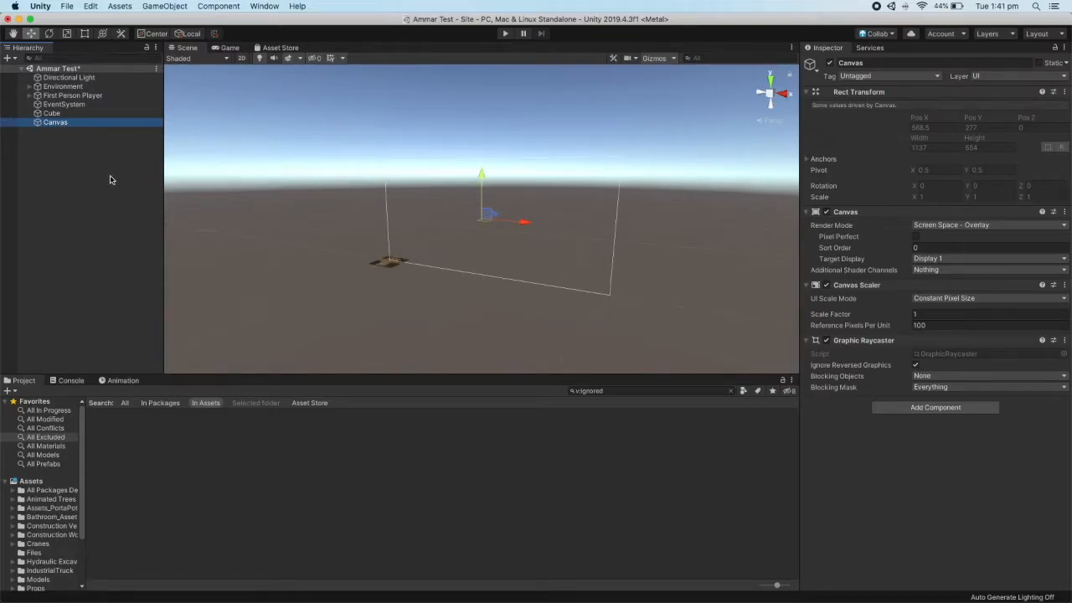
pyautogui.doubleClick(54, 114)
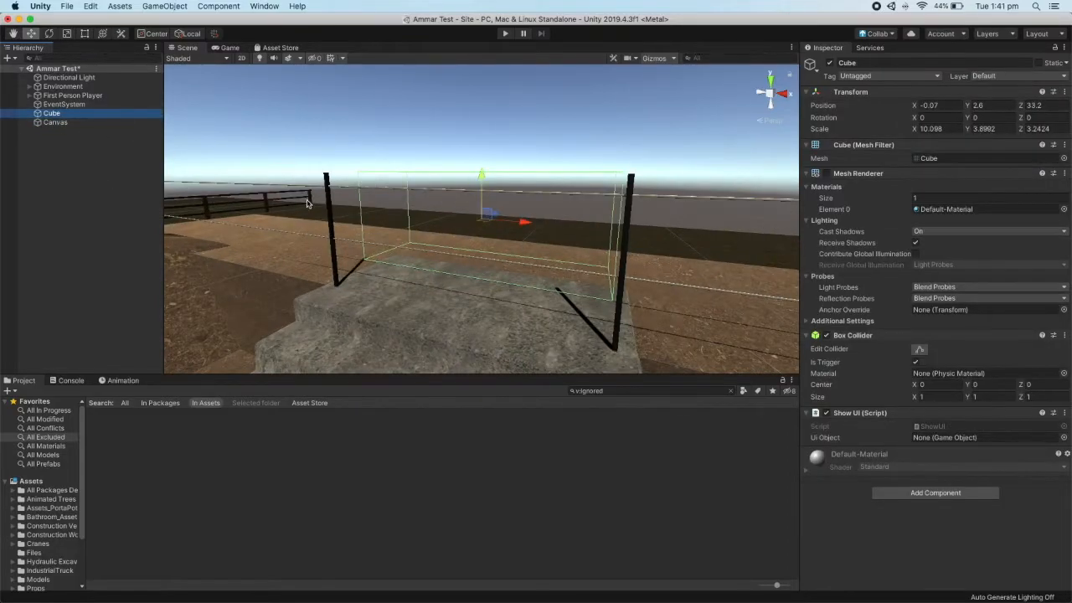
pyautogui.scroll(-5, 361, 201)
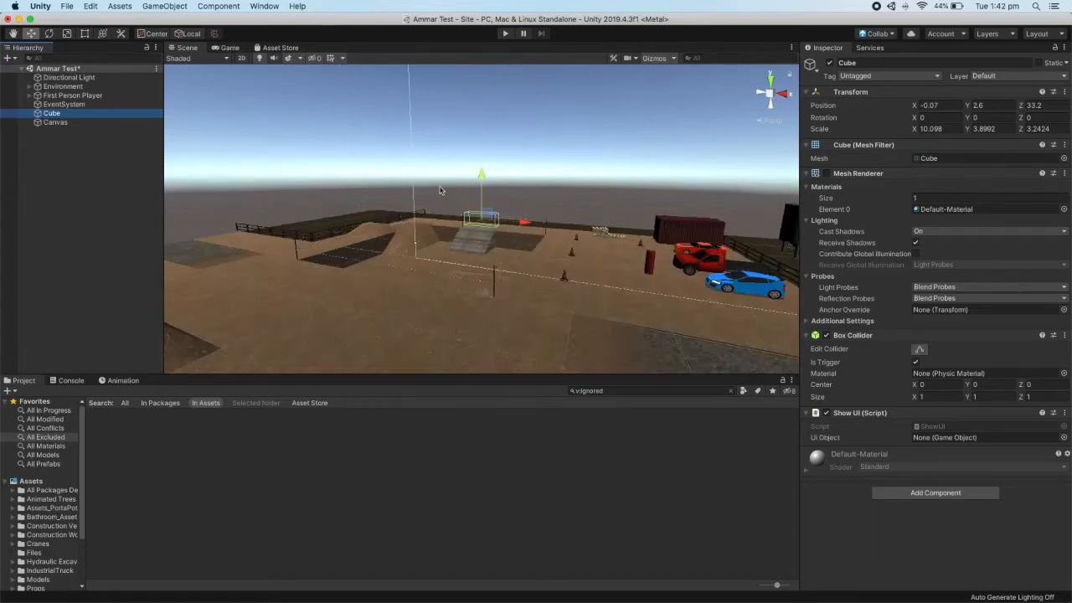
pyautogui.click(96, 190)
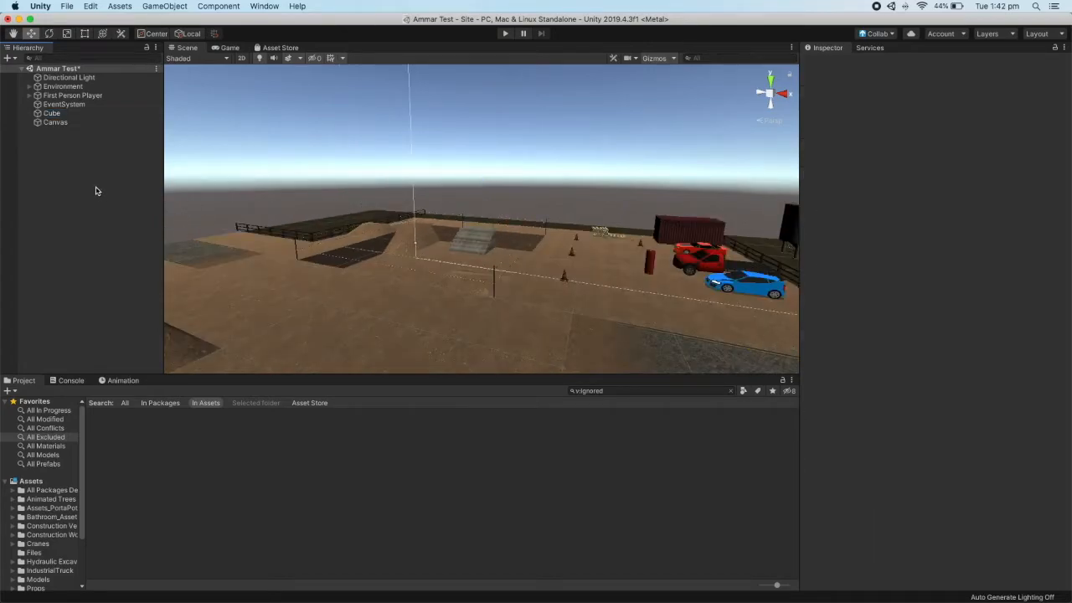
# - Create a UI Text element as a child of the Canvas and focus the scene view on it
pyautogui.click(55, 123)
pyautogui.rightClick(54, 124)
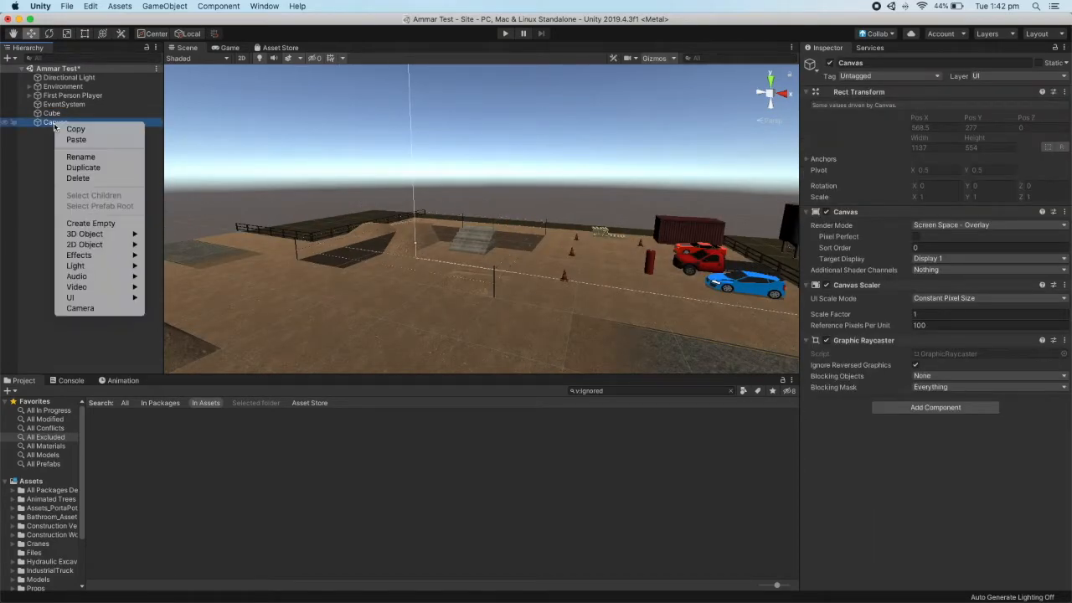
pyautogui.moveTo(126, 297)
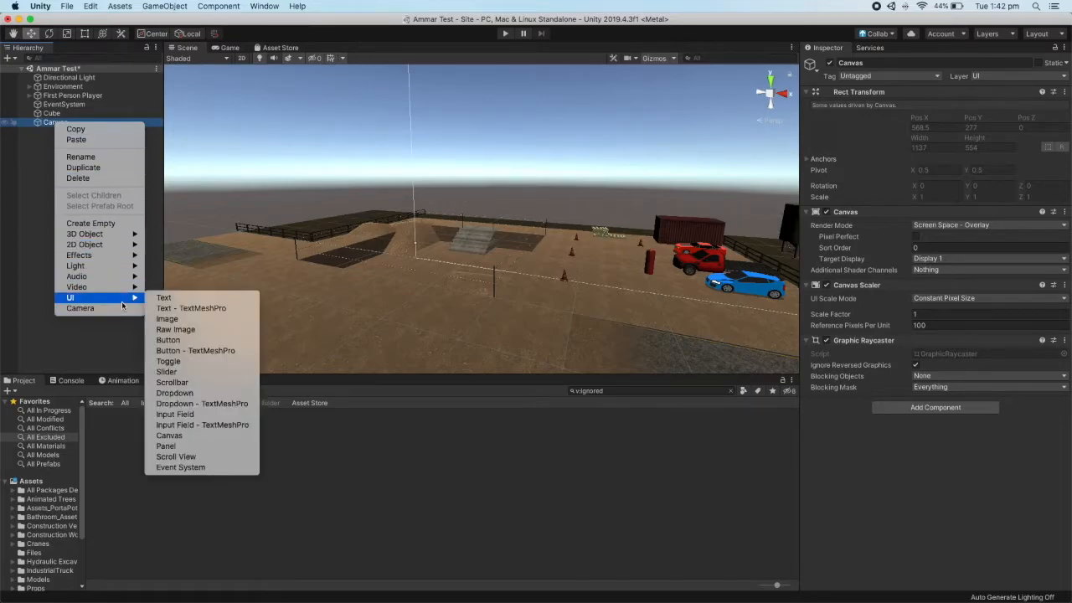
pyautogui.click(180, 301)
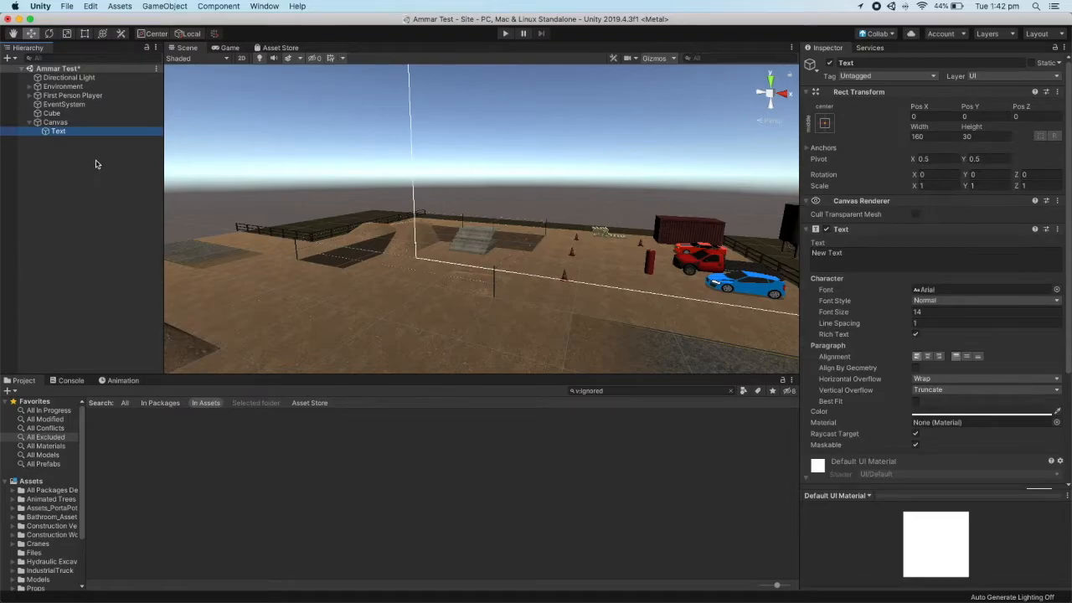
pyautogui.doubleClick(64, 134)
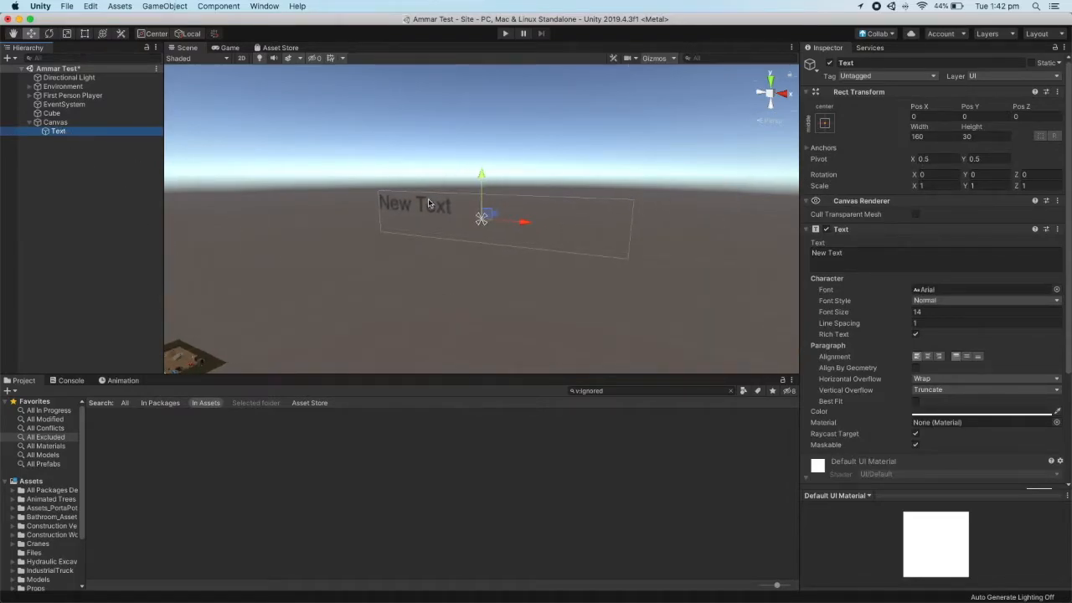
pyautogui.moveTo(392, 173); pyautogui.dragTo(462, 178, button='right')
pyautogui.scroll(-3, 462, 178)
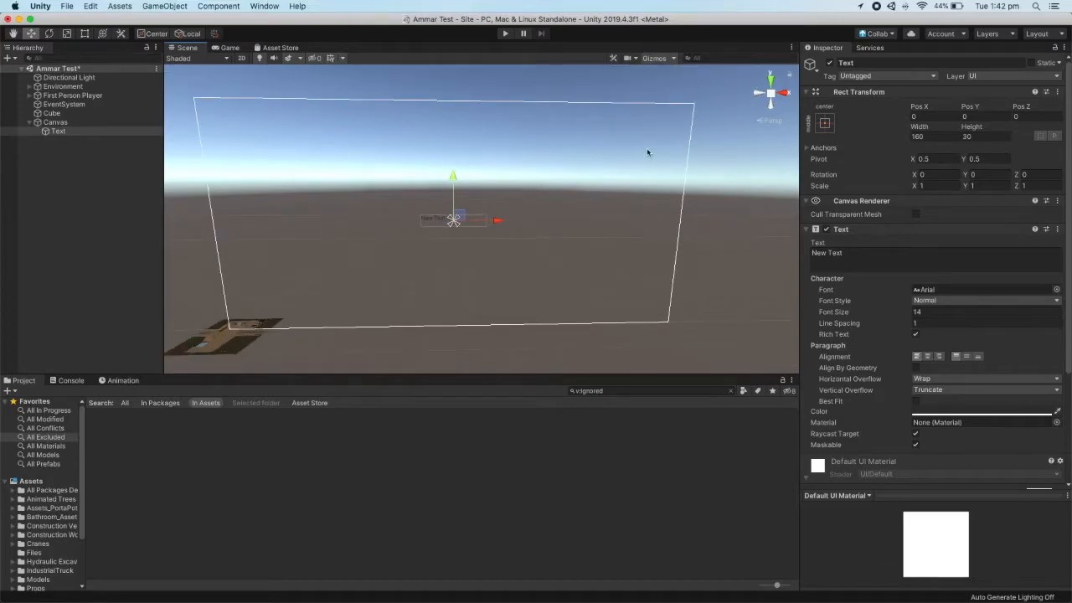
# - Replace the Text element's content with "Danger. Excavation. Be careful."
pyautogui.click(862, 253)
pyautogui.click(861, 252)
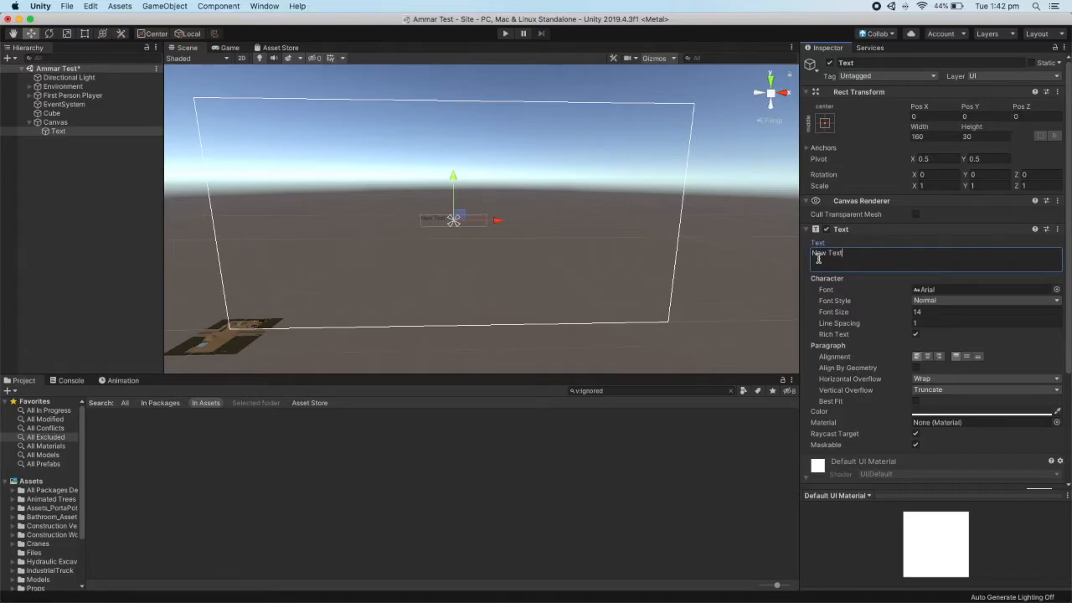
pyautogui.click(916, 312)
pyautogui.click(840, 253)
pyautogui.click(834, 256)
pyautogui.press('super+a')
pyautogui.write('Danger. Excavation. Be careful')
# - Try the middle-left anchor preset on the Text element and restore the middle-center preset
pyautogui.click(824, 124)
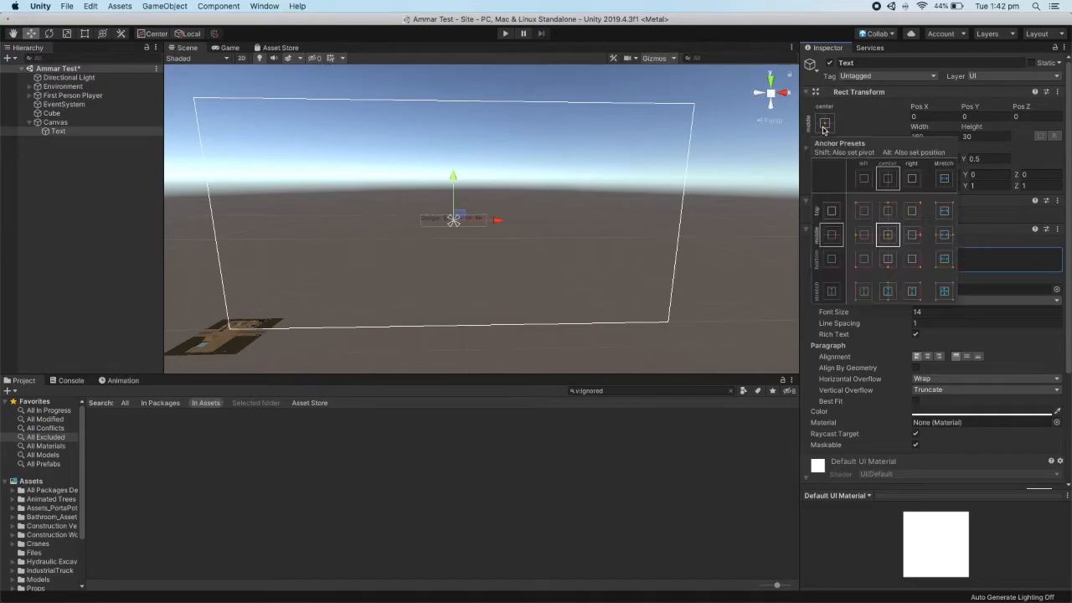
pyautogui.click(863, 234)
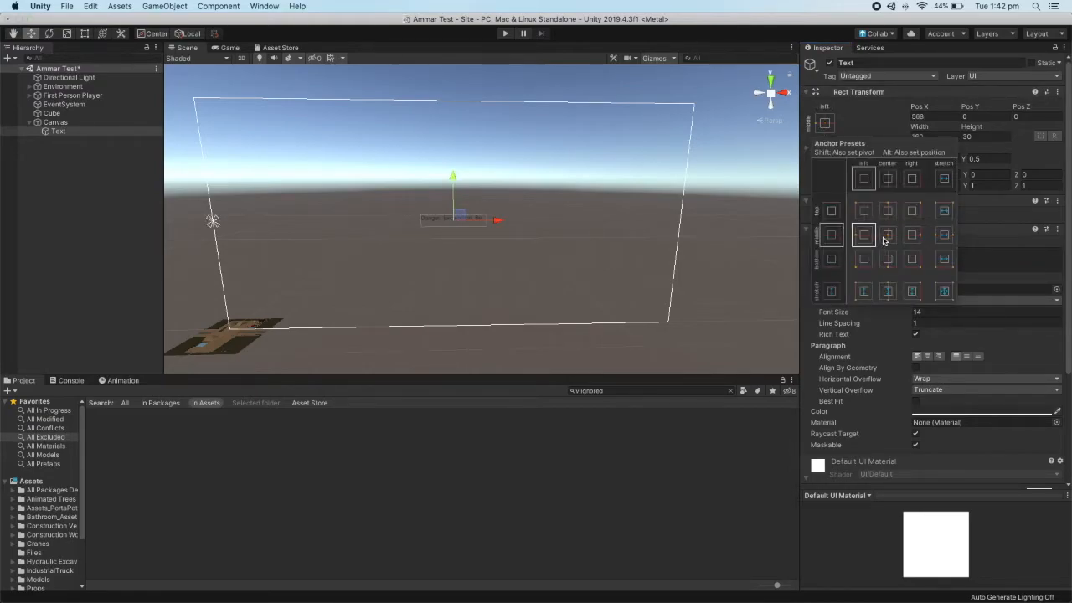
pyautogui.click(887, 234)
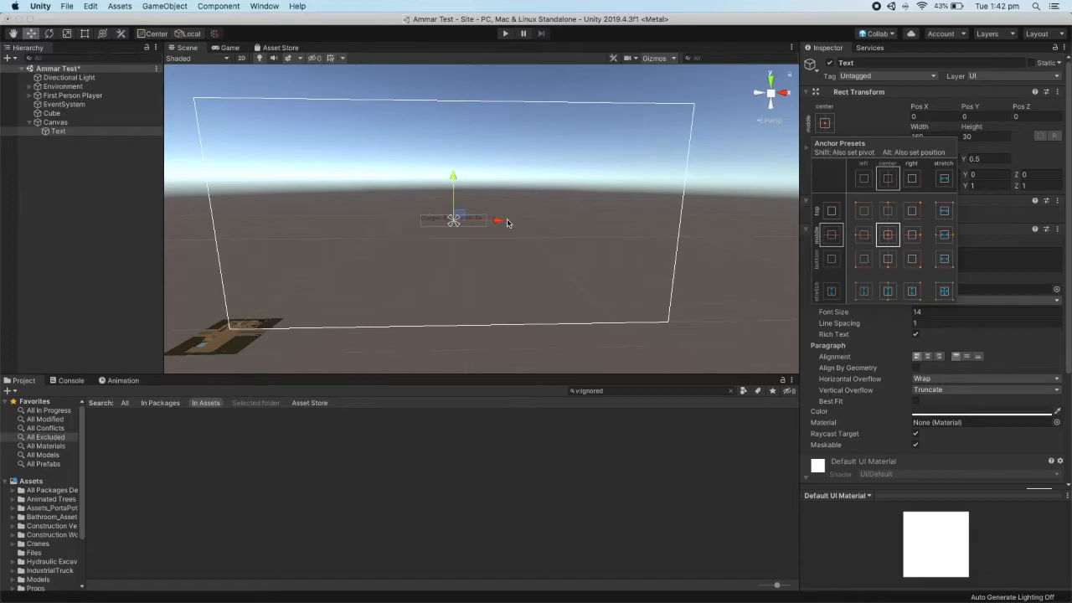
pyautogui.click(859, 114)
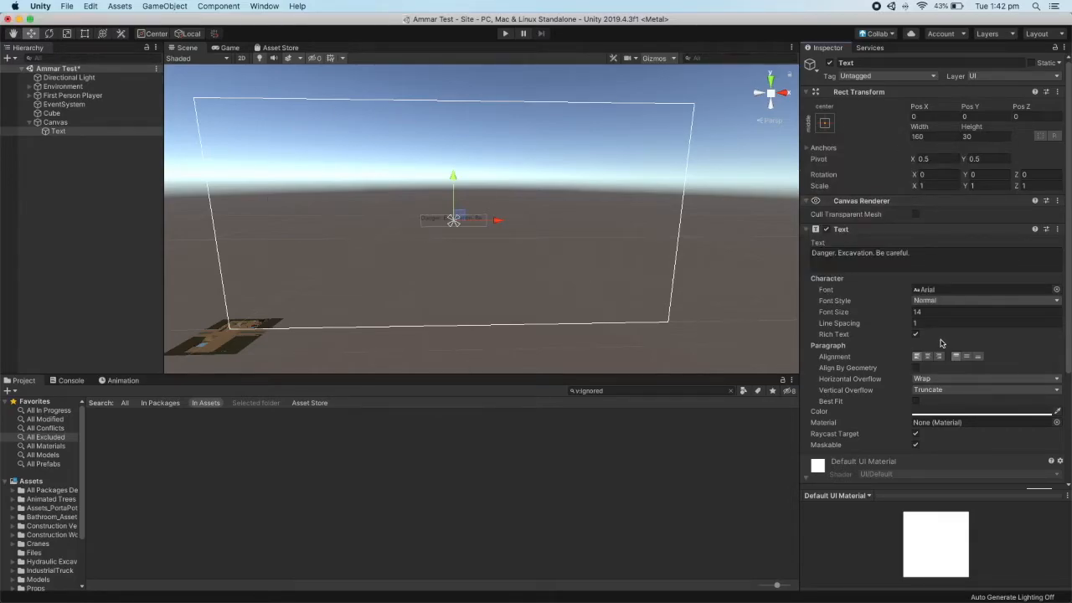
# - Set the warning text's font size to 32 and both its horizontal and vertical overflow to Overflow
pyautogui.click(937, 311)
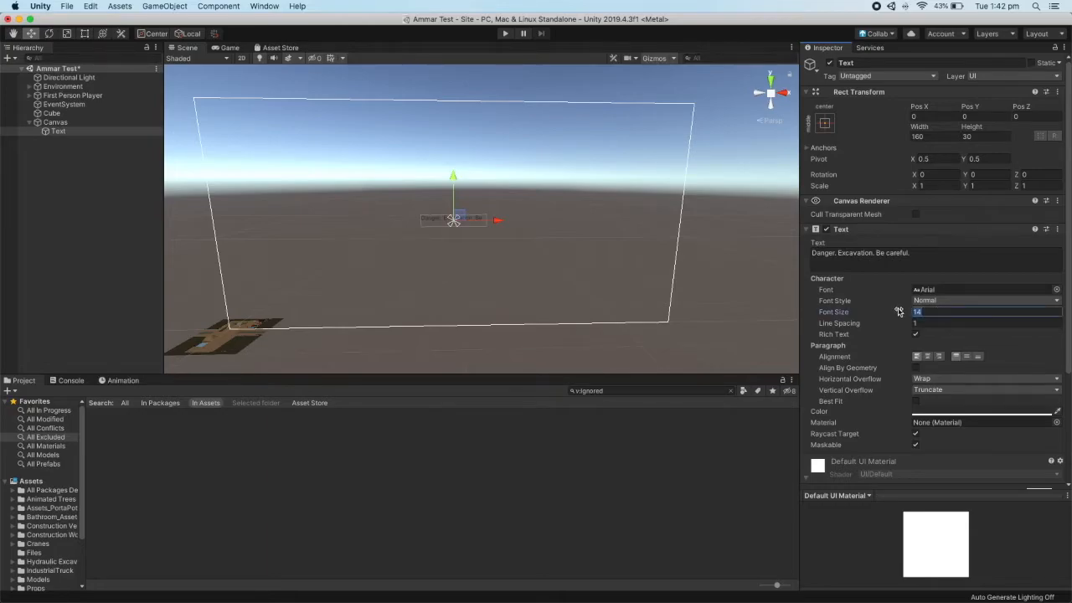
pyautogui.write('32')
pyautogui.scroll(5, 426, 222)
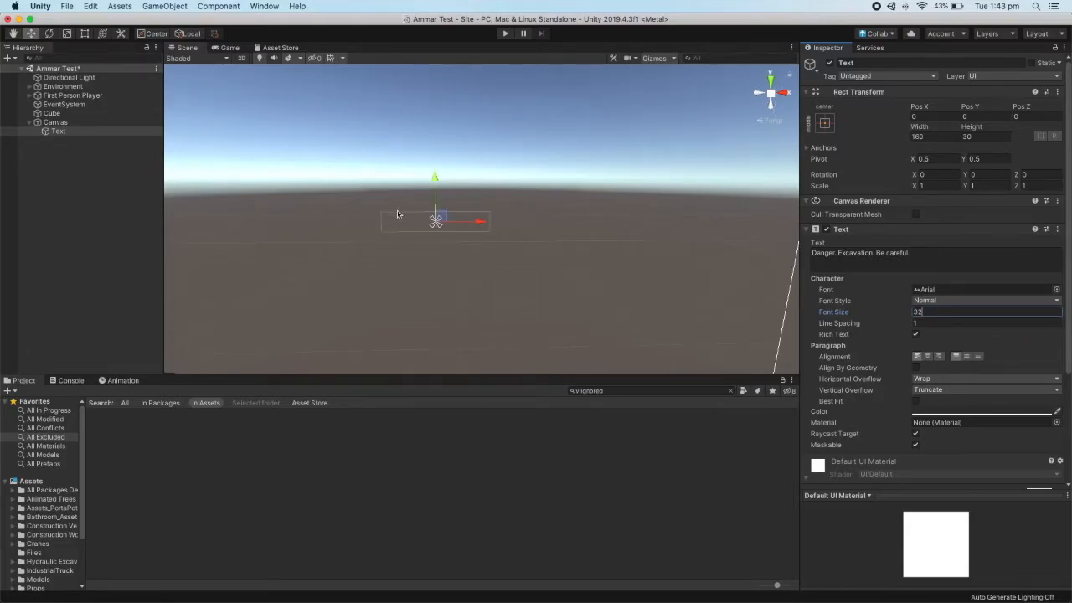
pyautogui.click(936, 379)
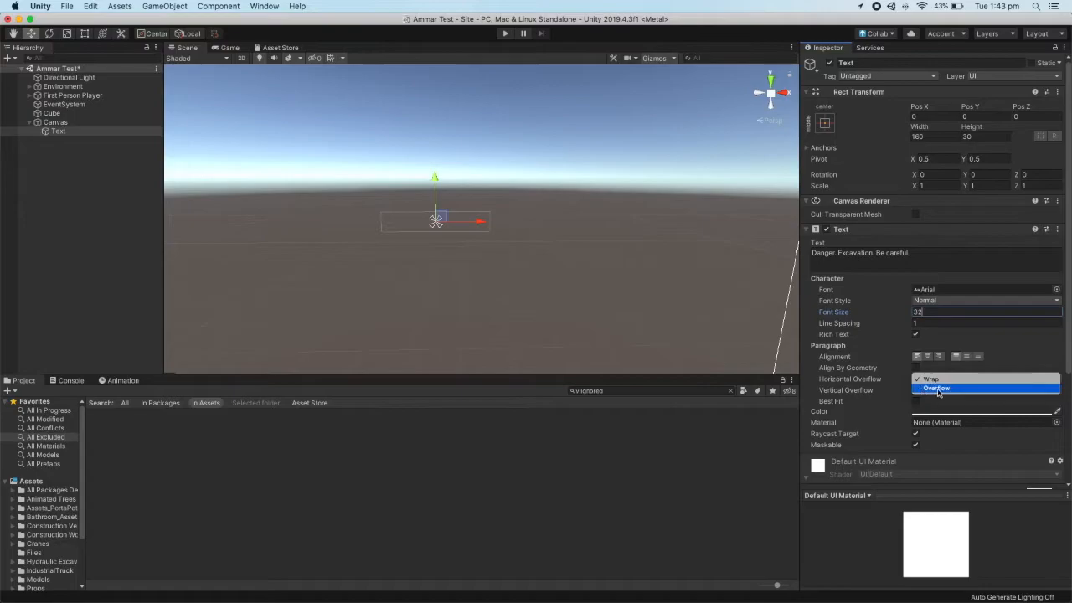
pyautogui.click(932, 389)
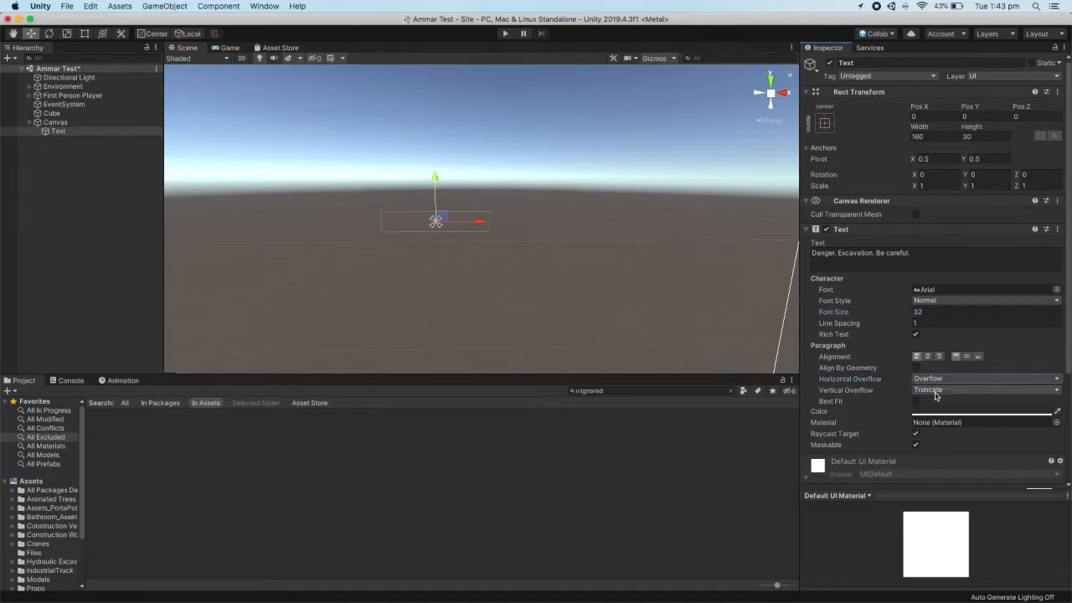
pyautogui.click(932, 391)
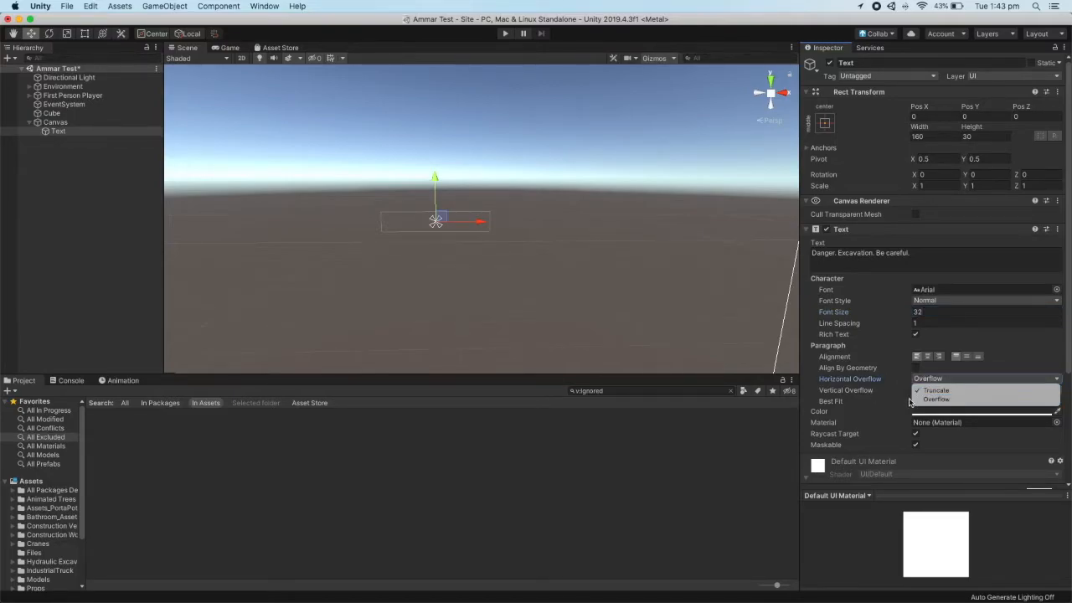
pyautogui.click(933, 400)
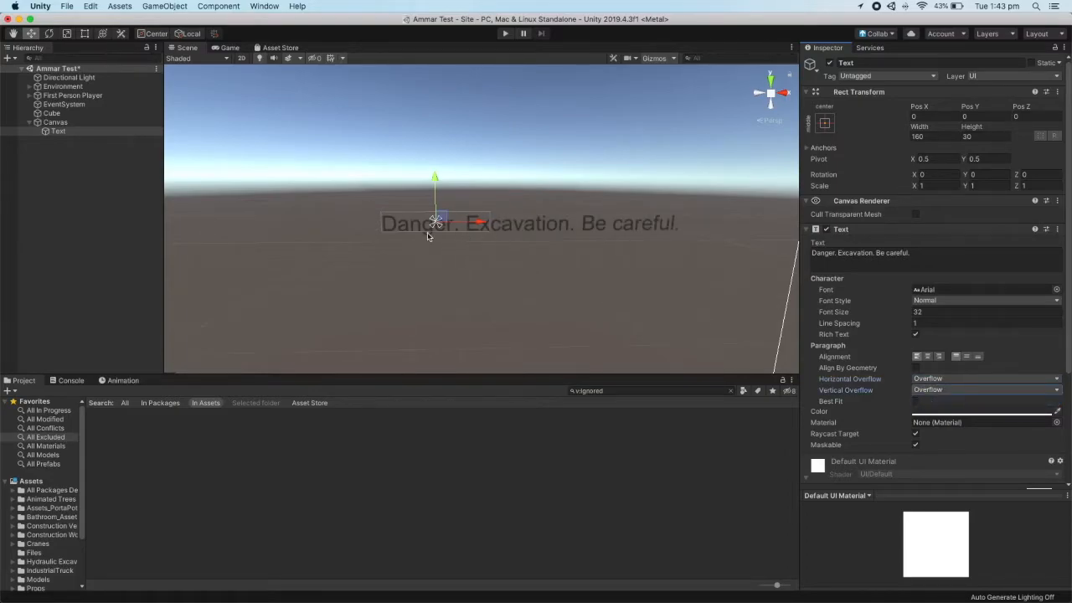
# - Center the warning text's alignment horizontally and vertically, and set its Pos Y to 150
pyautogui.click(928, 356)
pyautogui.click(966, 356)
pyautogui.scroll(-5, 538, 206)
pyautogui.scroll(1, 445, 212)
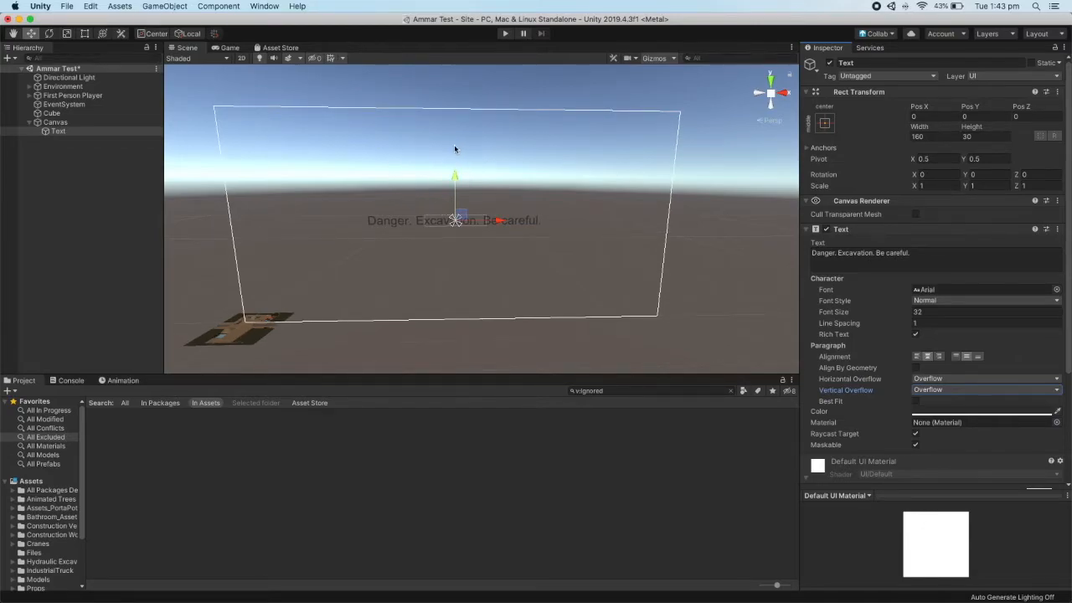
pyautogui.click(964, 116)
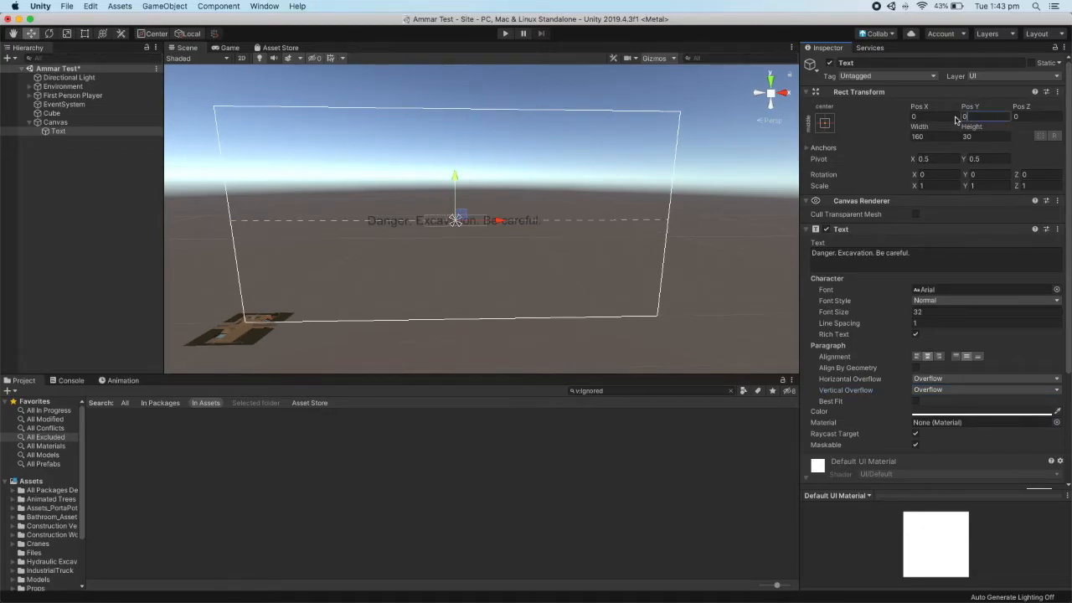
pyautogui.write('150')
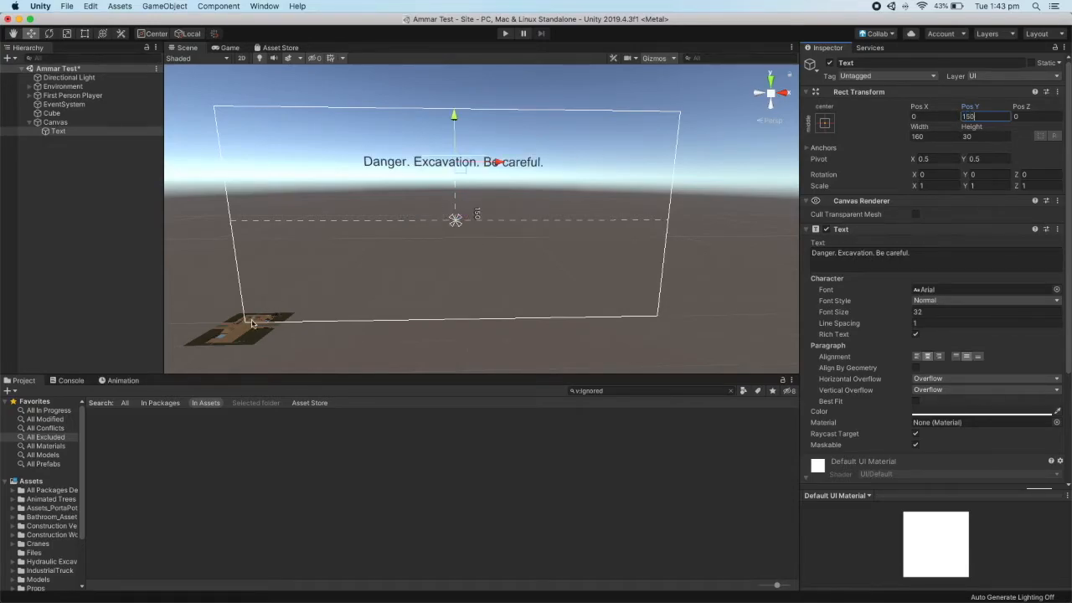
pyautogui.click(544, 430)
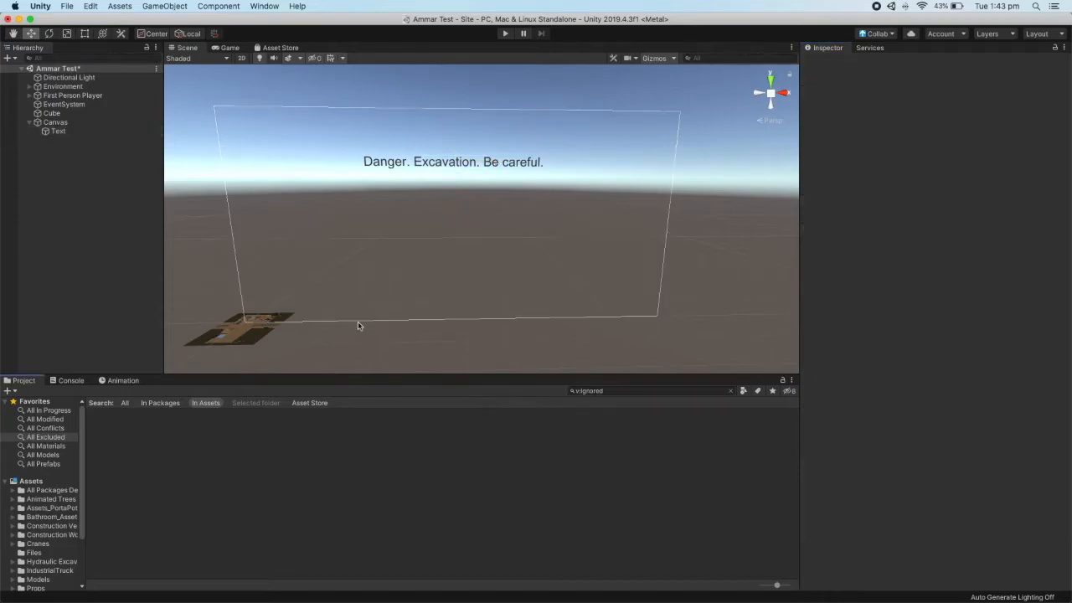
# - Assign the canvas's Text element as the Ui Object of the cube's Show UI script
pyautogui.doubleClick(52, 113)
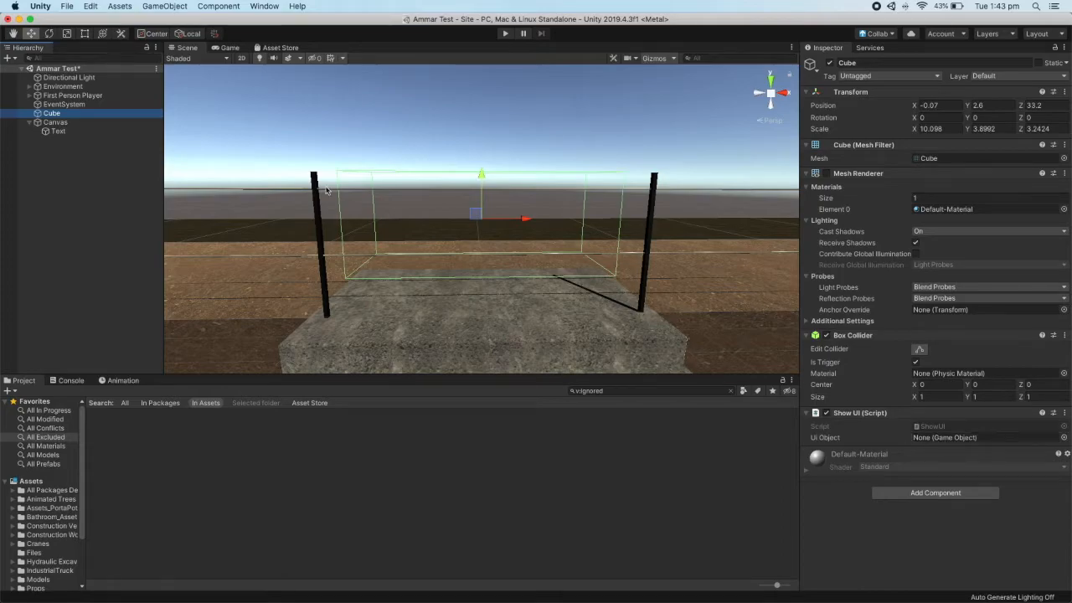
pyautogui.click(71, 134)
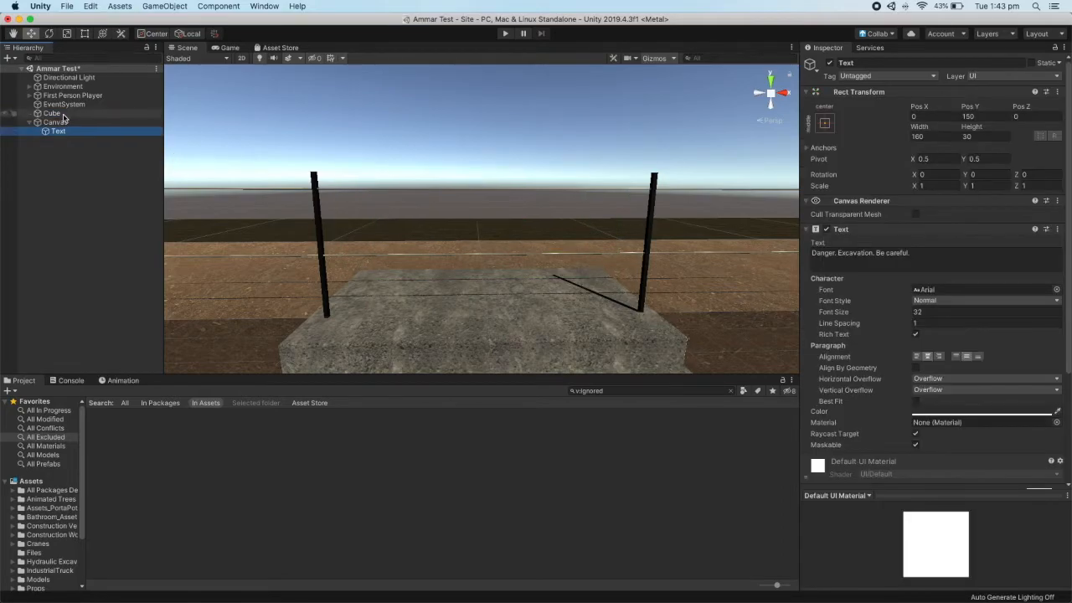
pyautogui.click(64, 115)
pyautogui.moveTo(50, 133); pyautogui.dragTo(111, 144)
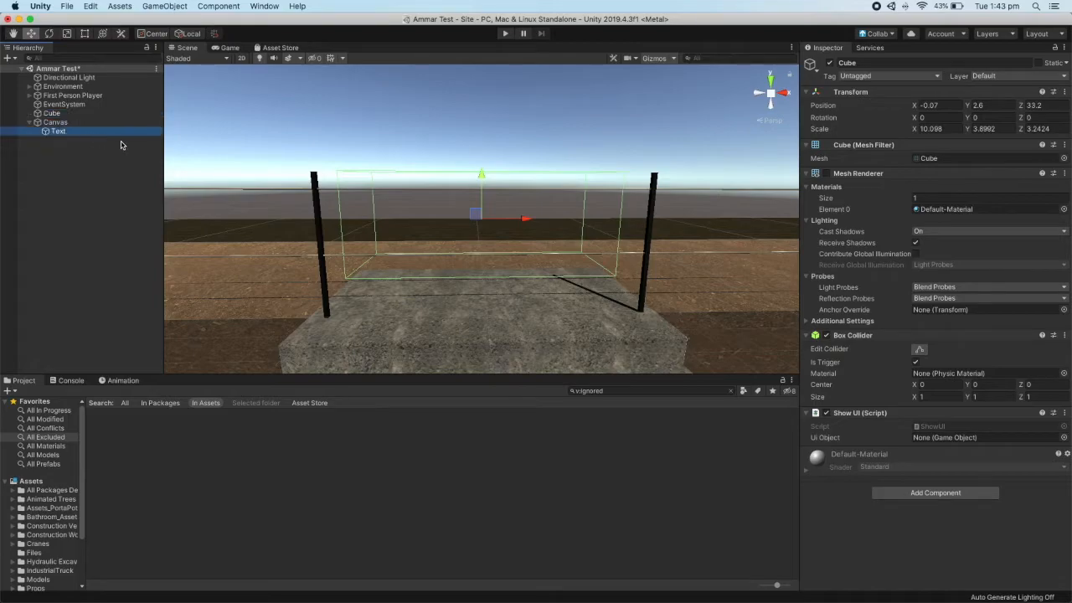
pyautogui.click(56, 112)
pyautogui.click(53, 114)
pyautogui.click(88, 114)
pyautogui.click(69, 123)
pyautogui.click(61, 115)
pyautogui.moveTo(54, 134); pyautogui.dragTo(934, 443)
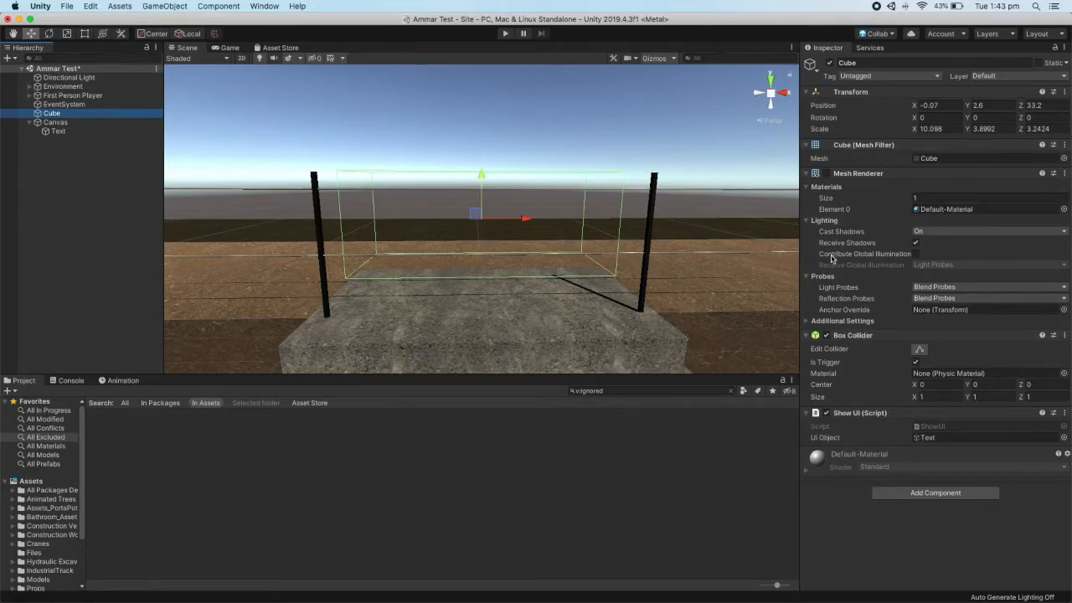
# - Play the scene and walk the player onto the stairs' landing to test the warning text trigger
pyautogui.click(72, 210)
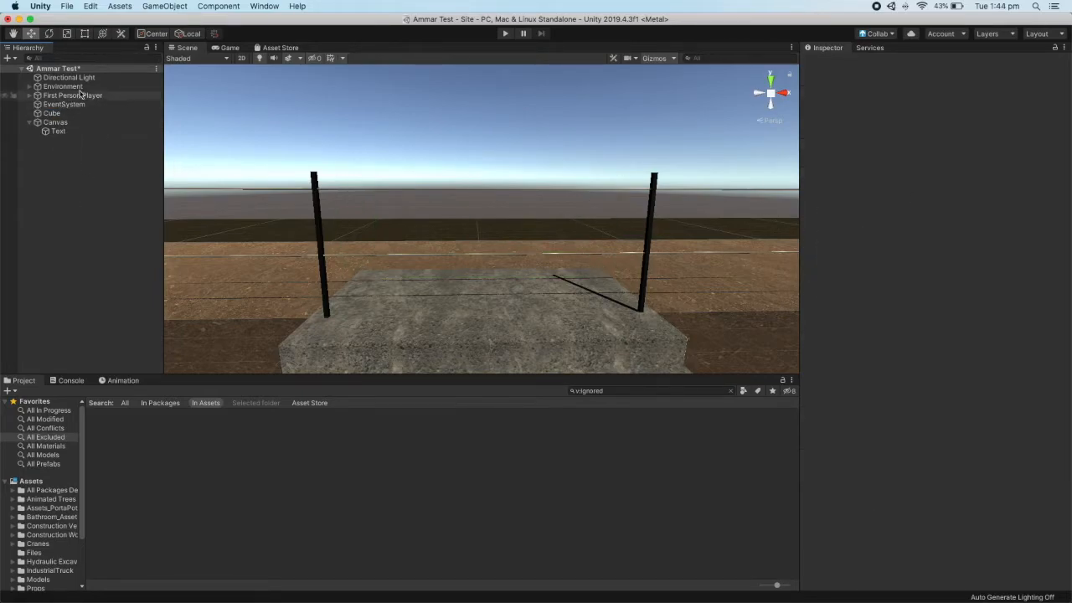
pyautogui.click(506, 34)
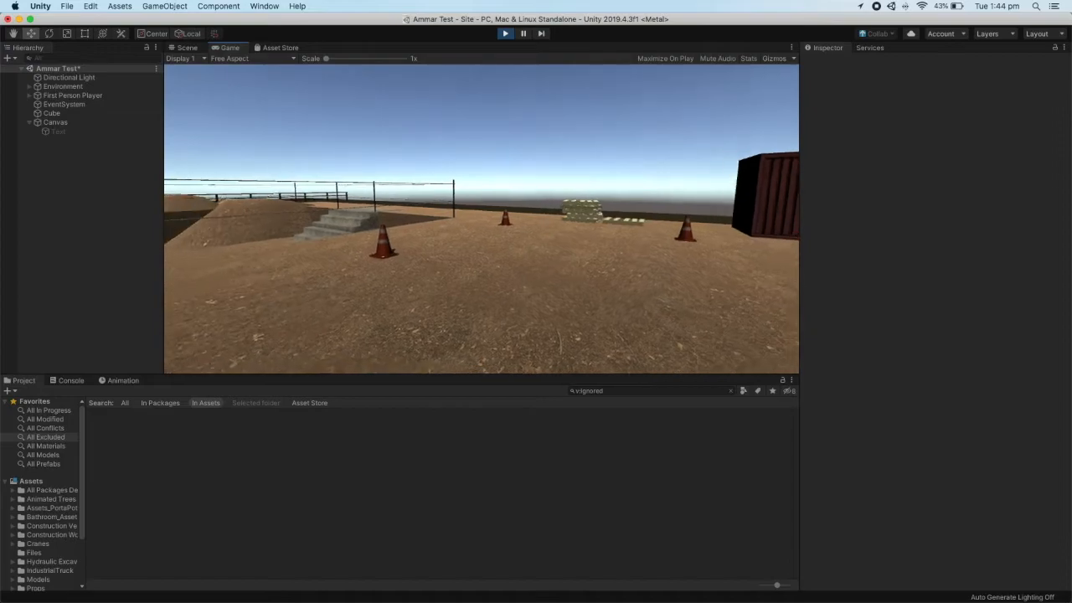
pyautogui.press('w')
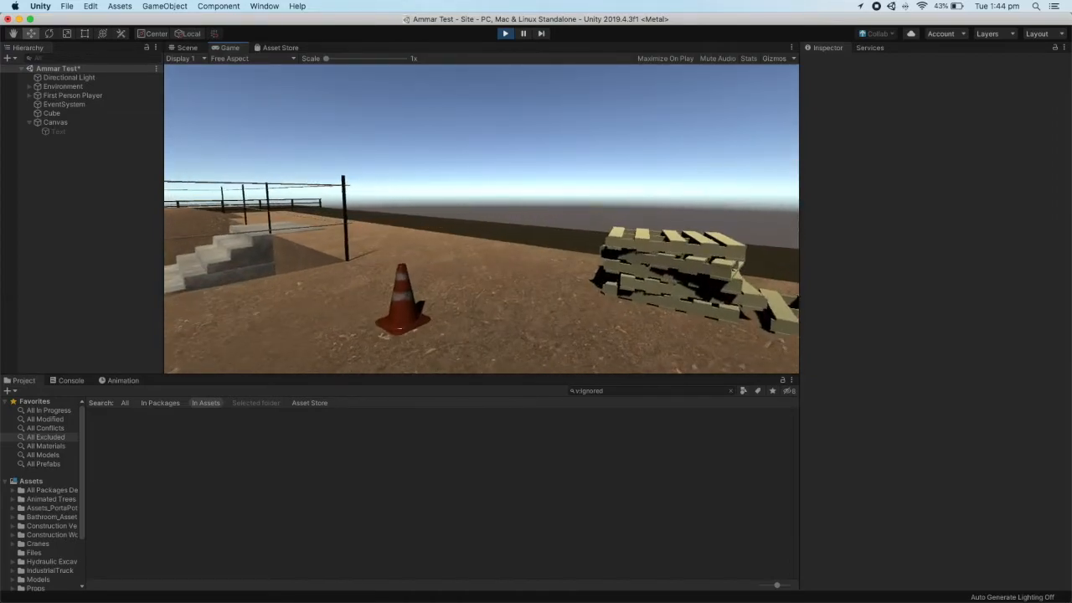
pyautogui.press('w')
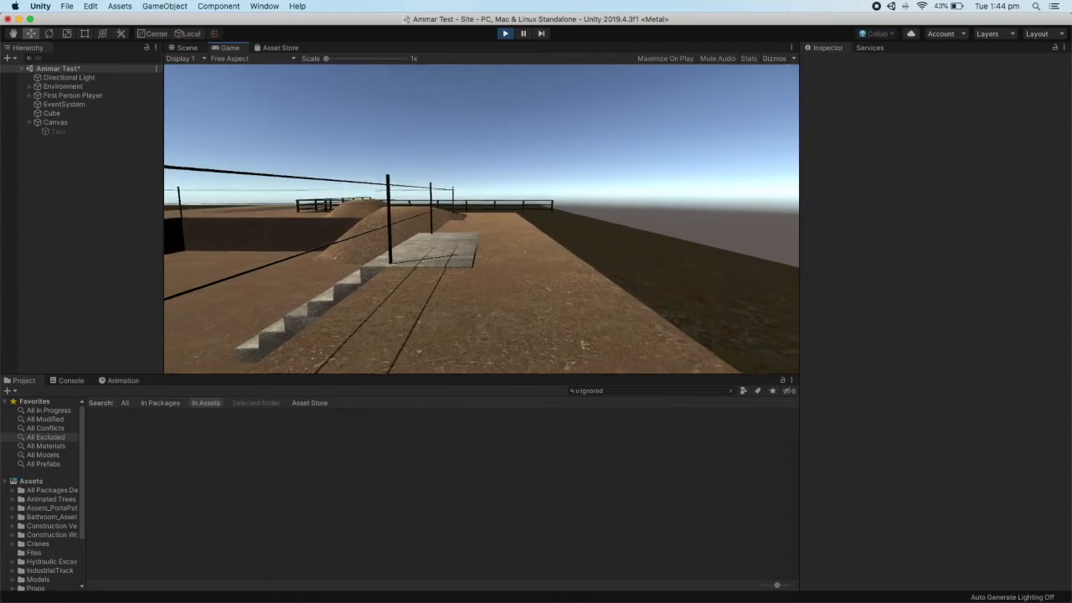
pyautogui.press('w')
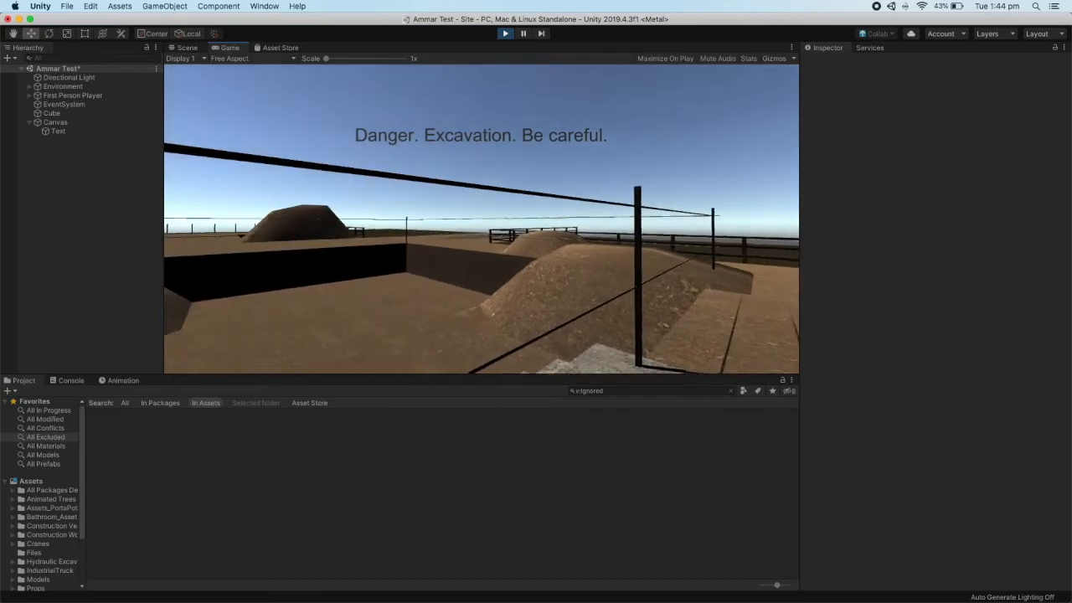
pyautogui.press('w')
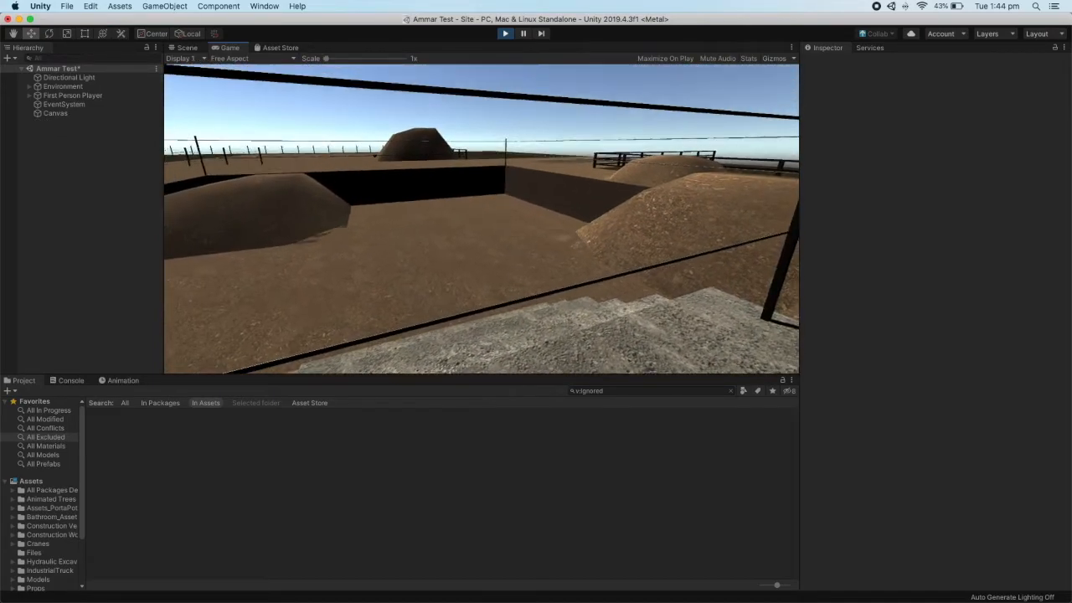
# - Walk down the stairs into the excavation and back up to check whether the warning repeats, and return to scene editing
pyautogui.press('w')
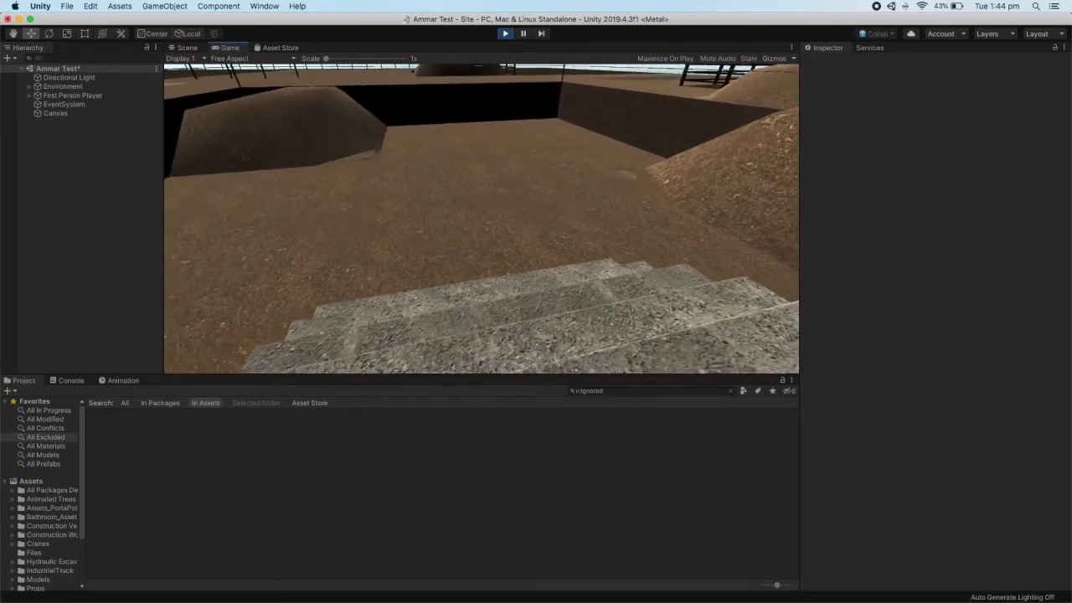
pyautogui.press('w')
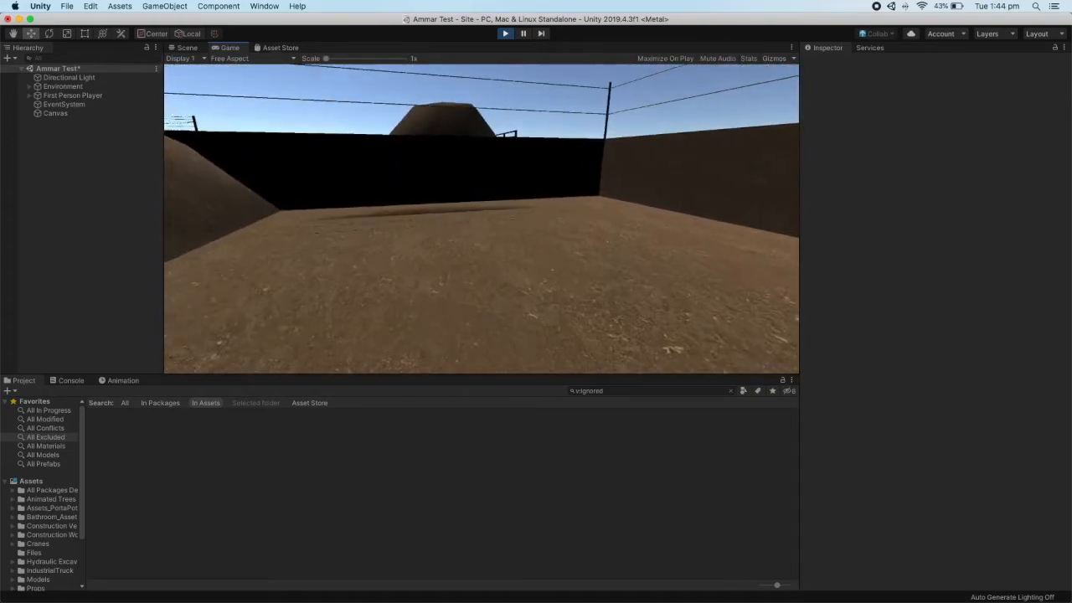
pyautogui.press('w')
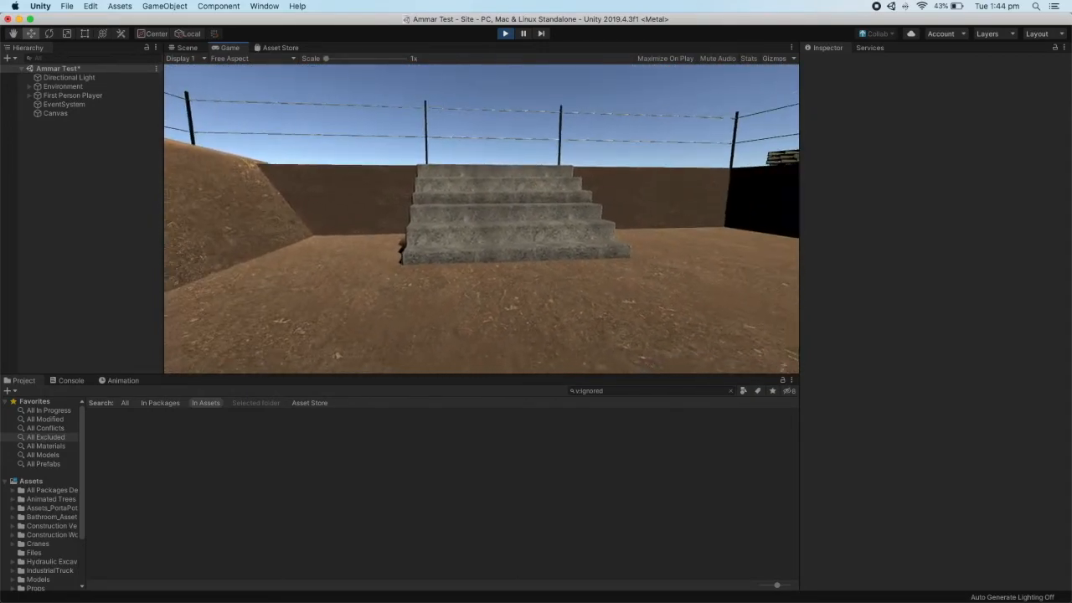
pyautogui.press('w')
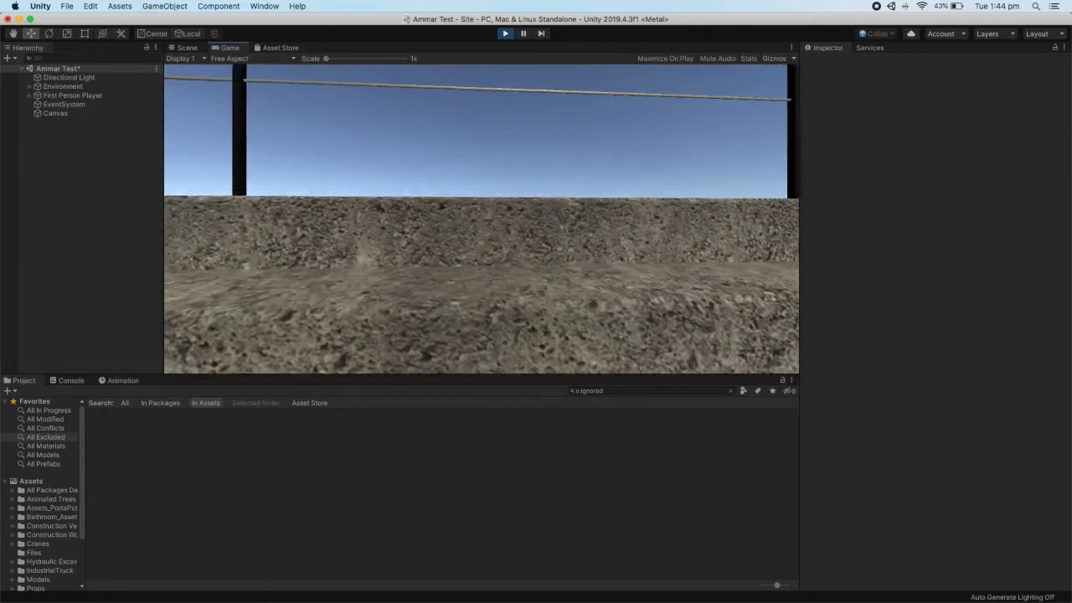
pyautogui.press('w')
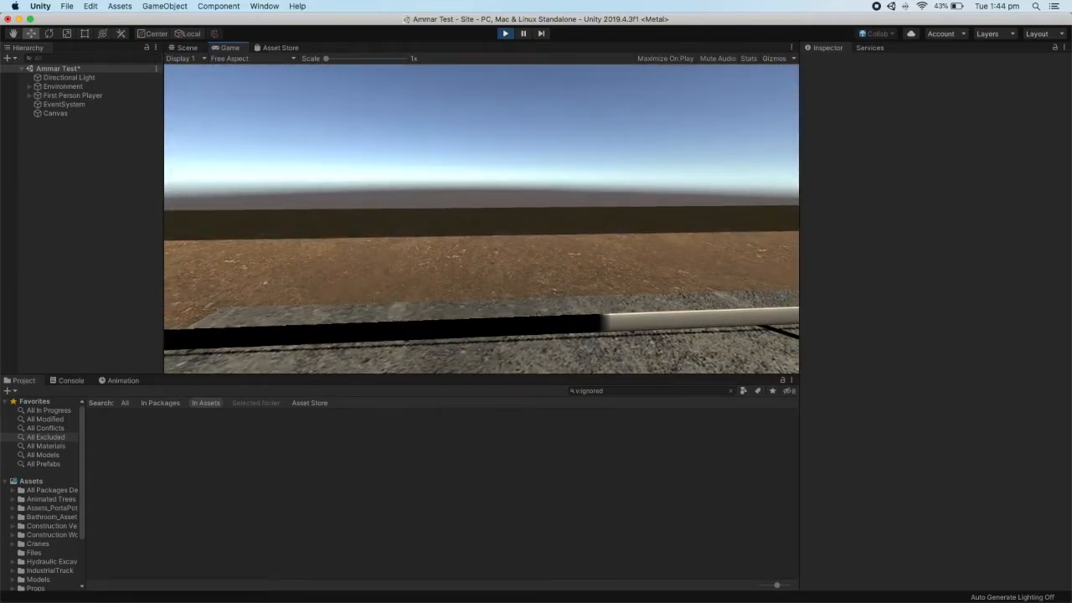
pyautogui.press('w')
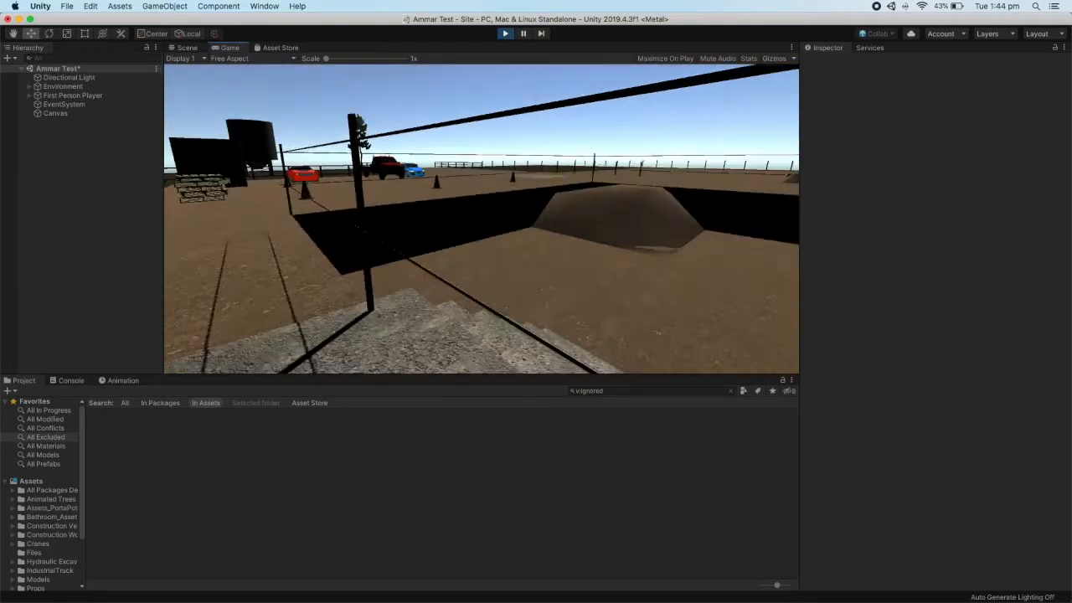
pyautogui.press('s')
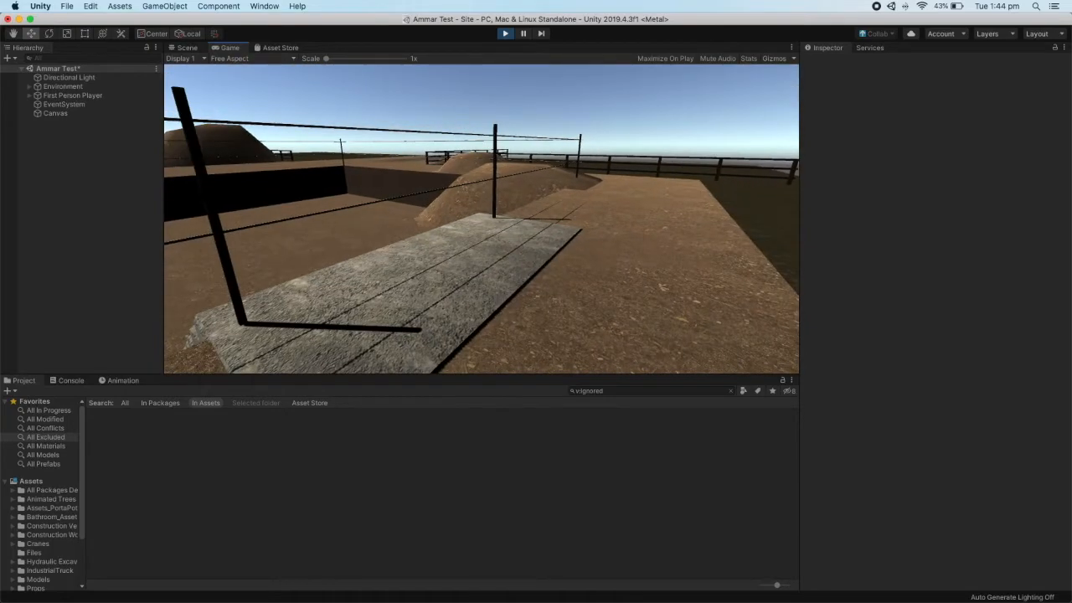
pyautogui.press('w')
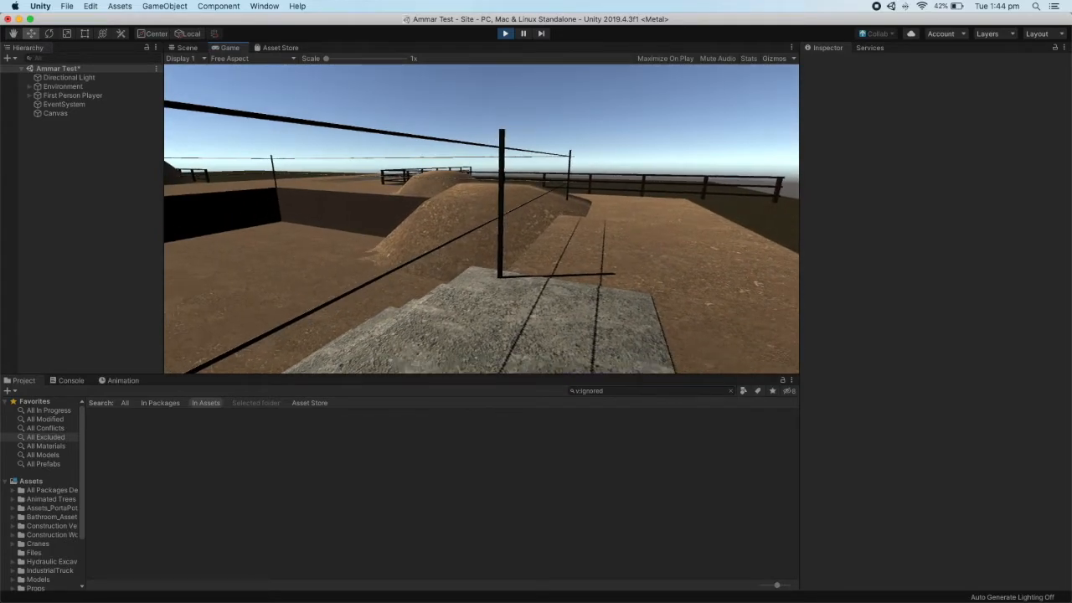
pyautogui.press('s')
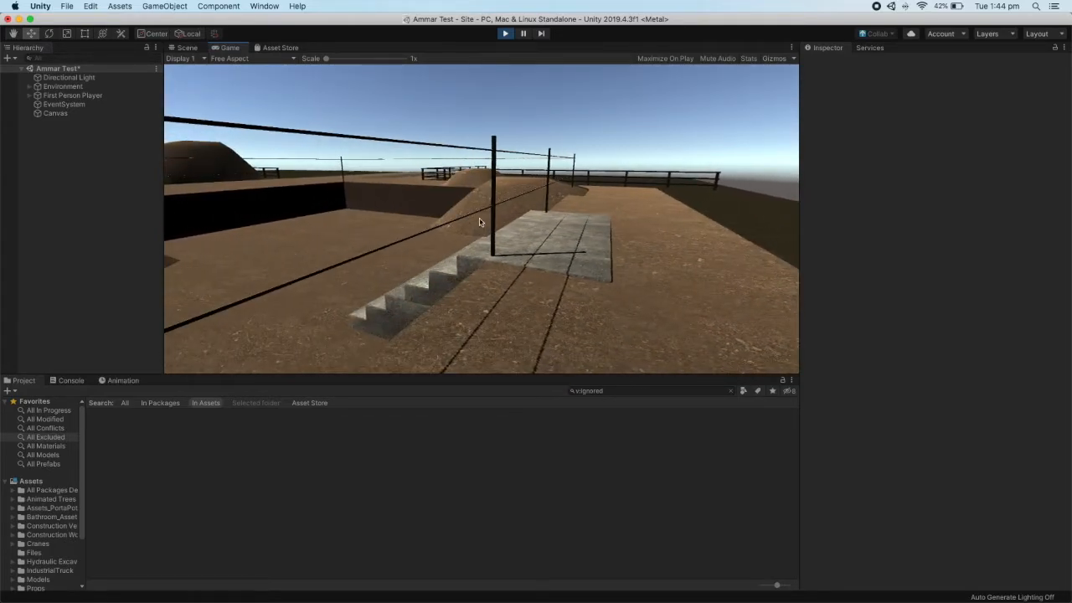
pyautogui.click(504, 34)
pyautogui.click(181, 48)
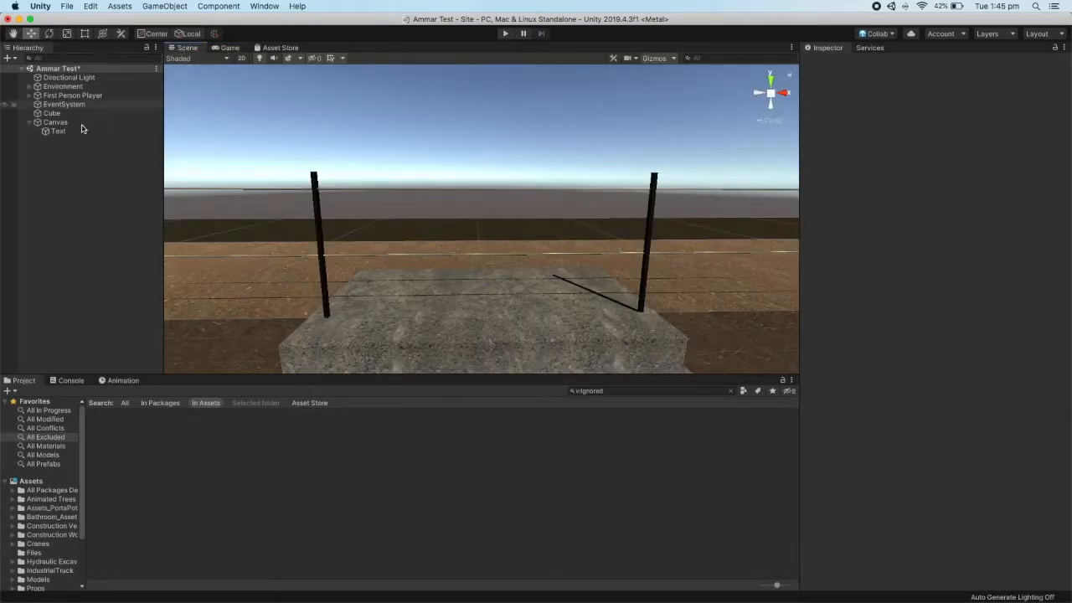
# - Search all models for "question" and place the Question model in the scene near the stairs
pyautogui.click(51, 113)
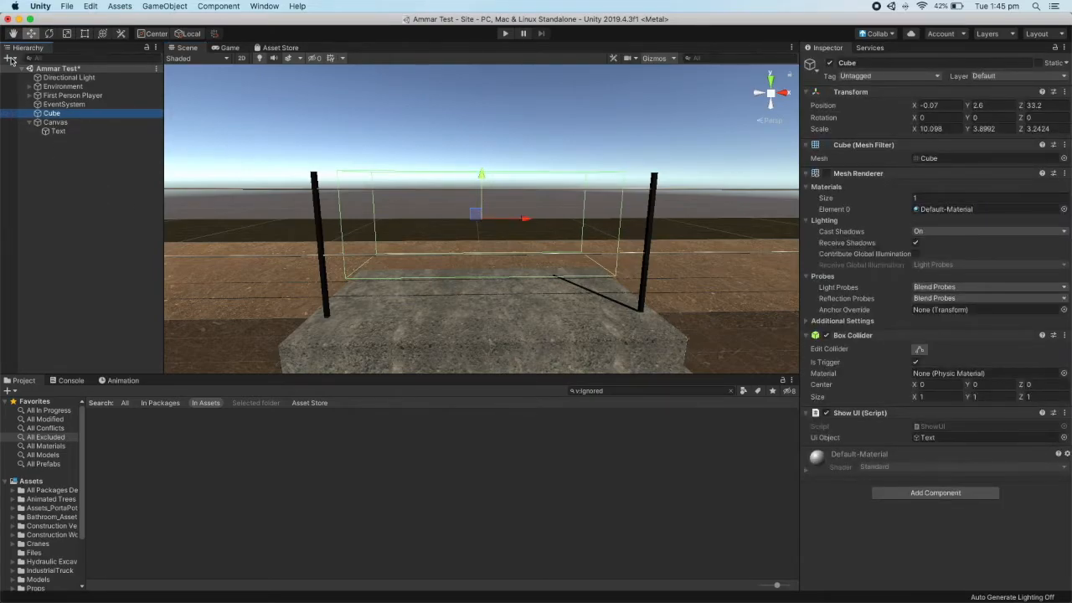
pyautogui.click(64, 146)
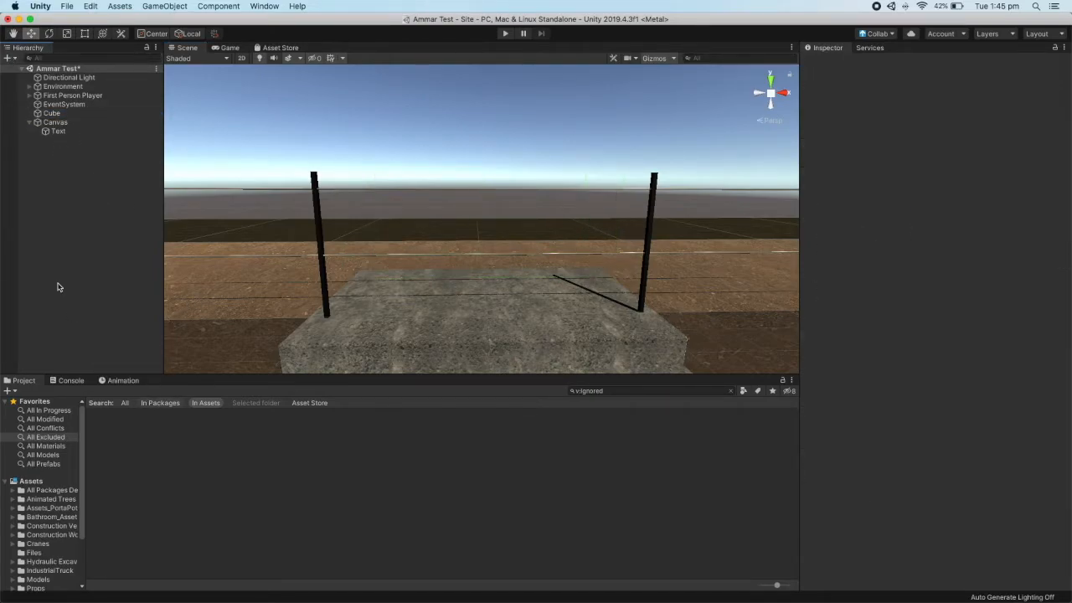
pyautogui.click(60, 455)
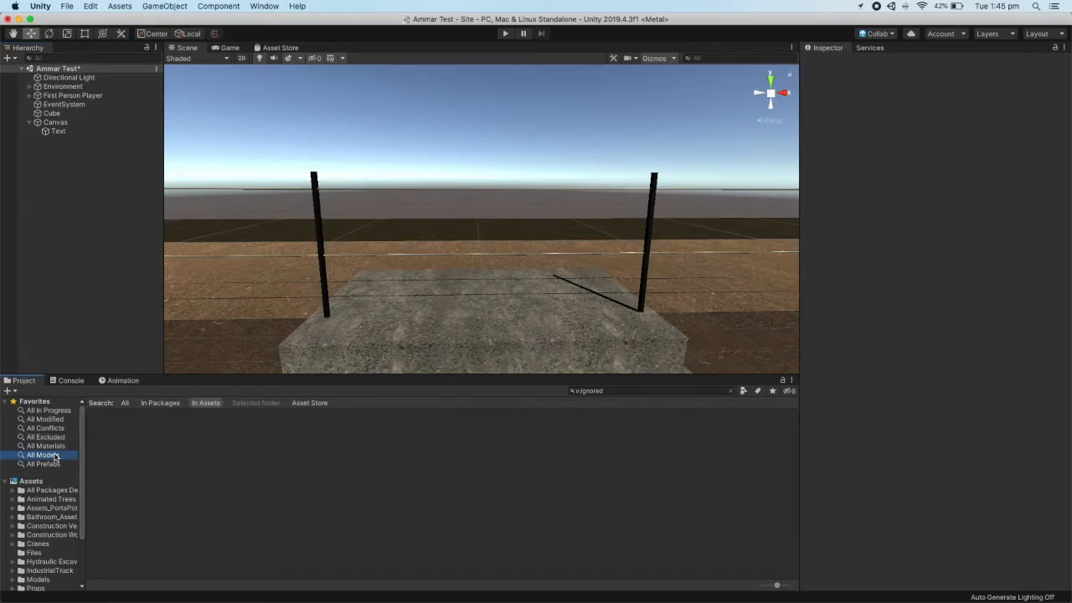
pyautogui.click(603, 390)
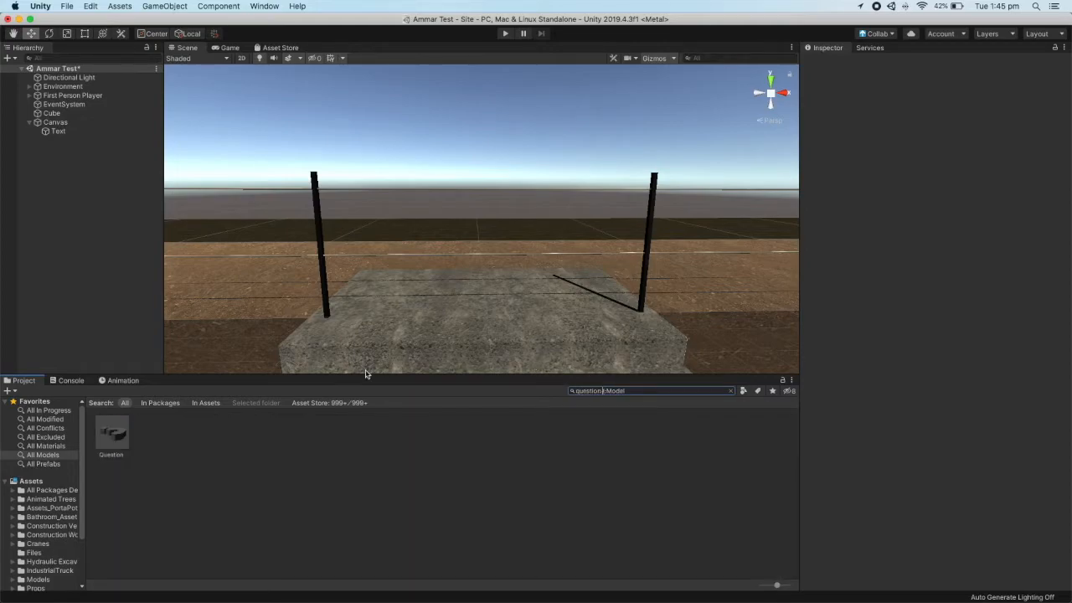
pyautogui.moveTo(114, 446); pyautogui.dragTo(737, 206)
# - Move the Question model away from the stairs to about X 8.99, Y 3.68, Z 38.35
pyautogui.moveTo(668, 262); pyautogui.dragTo(627, 278, button='right')
pyautogui.press('f')
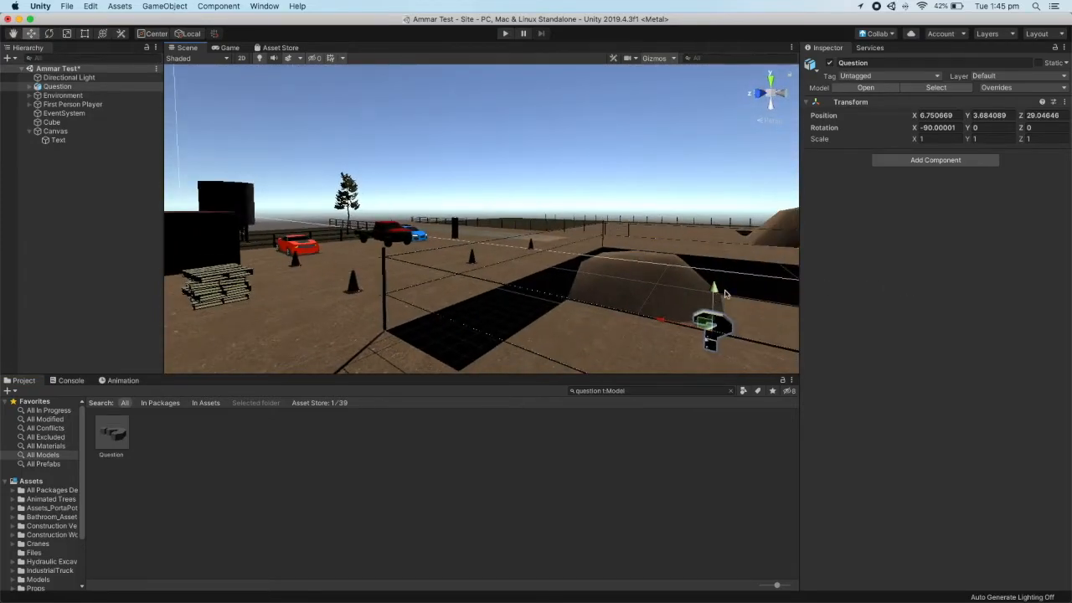
pyautogui.scroll(-3, 688, 259)
pyautogui.moveTo(554, 264); pyautogui.dragTo(514, 259)
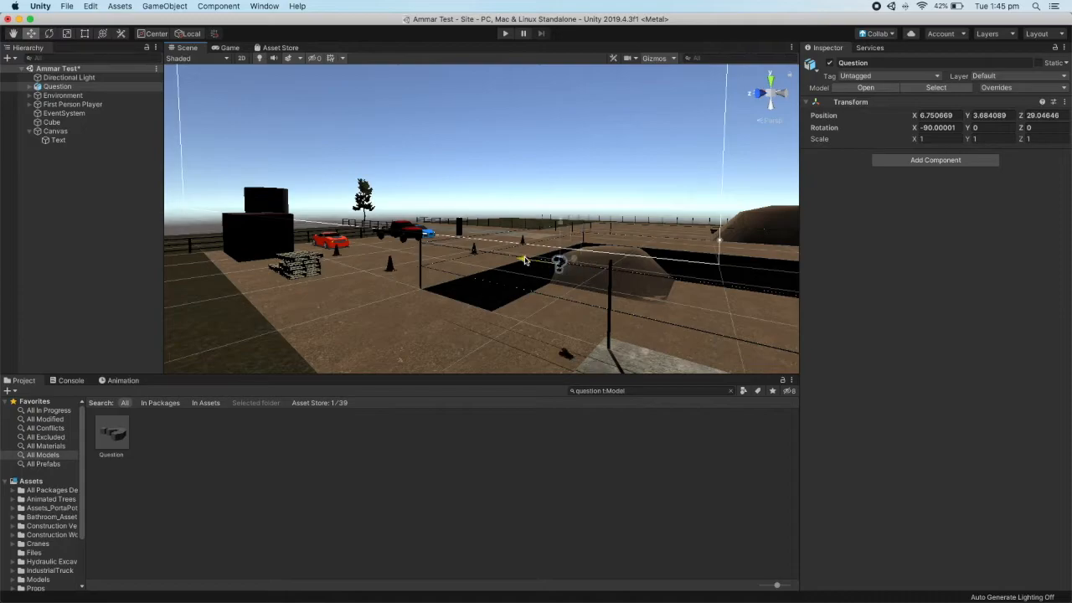
pyautogui.moveTo(582, 261); pyautogui.dragTo(499, 289)
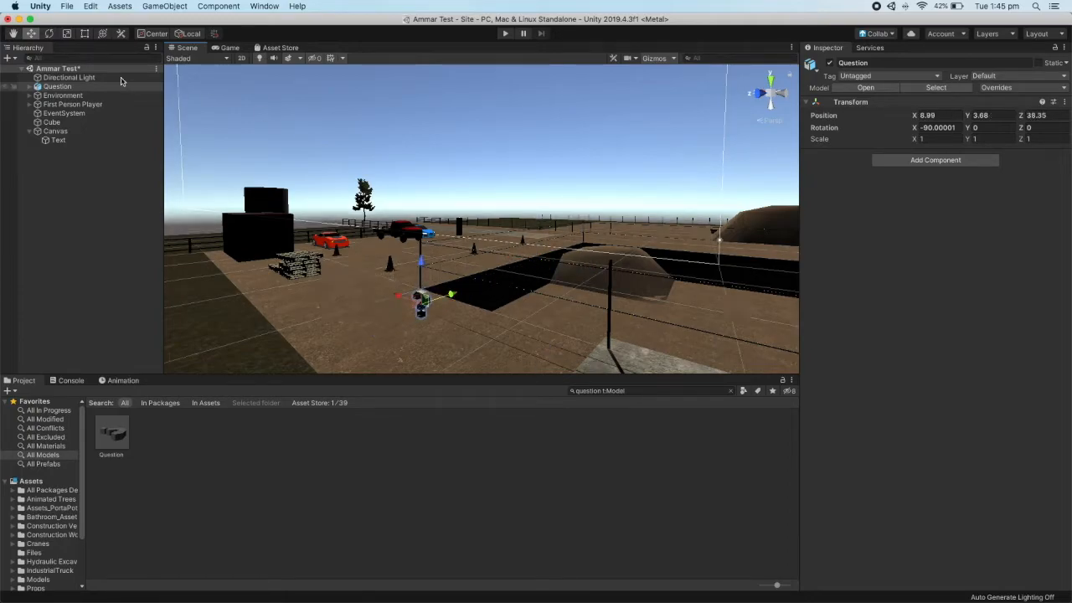
# - Enlarge the Question model along all three axes to a scale of about 3.4, 3.13 and 3.66
pyautogui.click(66, 34)
pyautogui.moveTo(421, 262); pyautogui.dragTo(453, 199)
pyautogui.moveTo(456, 294); pyautogui.dragTo(504, 283)
pyautogui.moveTo(397, 295); pyautogui.dragTo(346, 253)
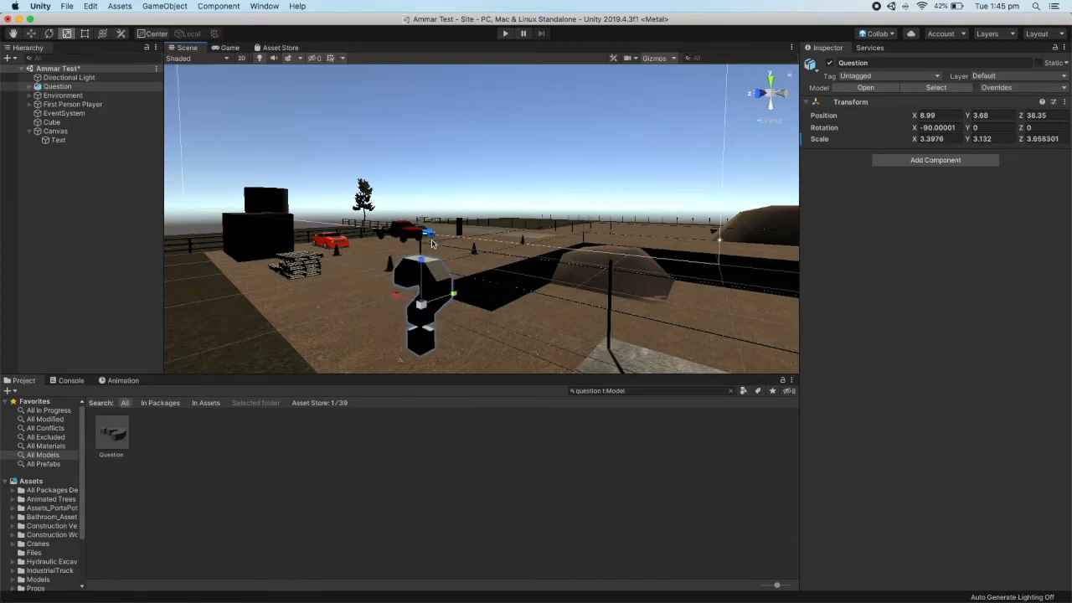
pyautogui.click(471, 218)
pyautogui.click(441, 268)
# - Move the Question model beside the pallet stack and lower it, at about X 19.3, Y 2.14
pyautogui.click(31, 33)
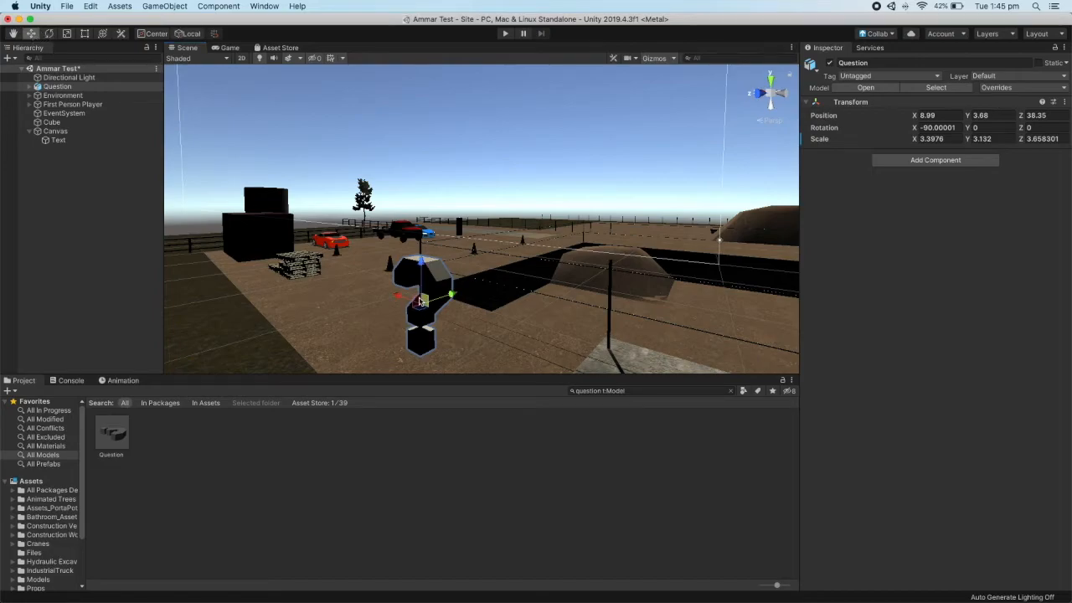
pyautogui.moveTo(396, 296); pyautogui.dragTo(253, 205)
pyautogui.moveTo(310, 223); pyautogui.dragTo(310, 245)
pyautogui.click(348, 280)
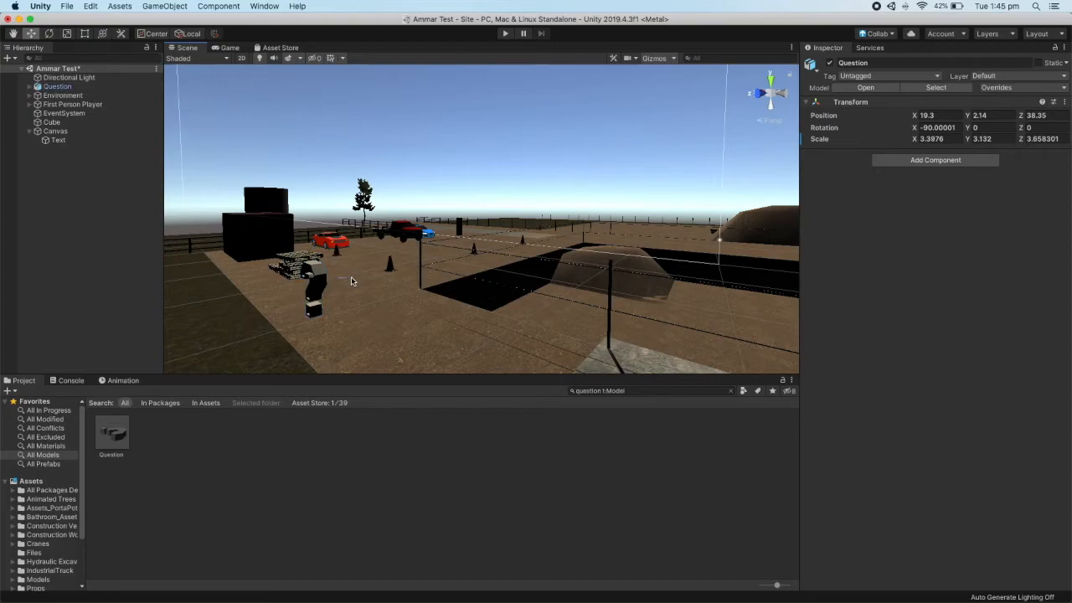
pyautogui.click(319, 273)
pyautogui.click(72, 184)
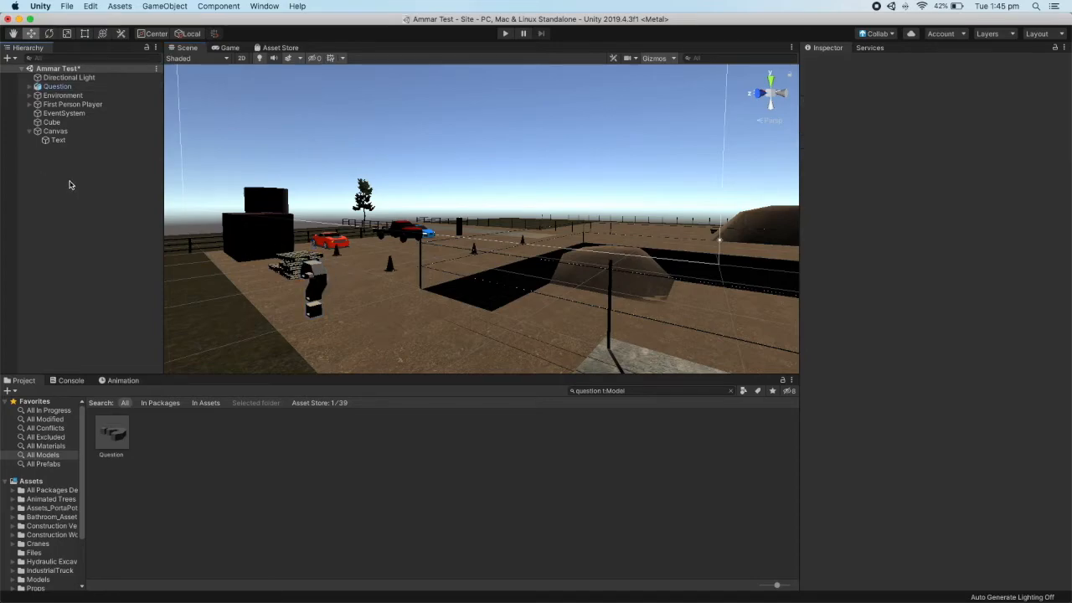
# - Add the Show UI script to the Question model and assign the canvas's Text element as its Ui Object
pyautogui.doubleClick(57, 86)
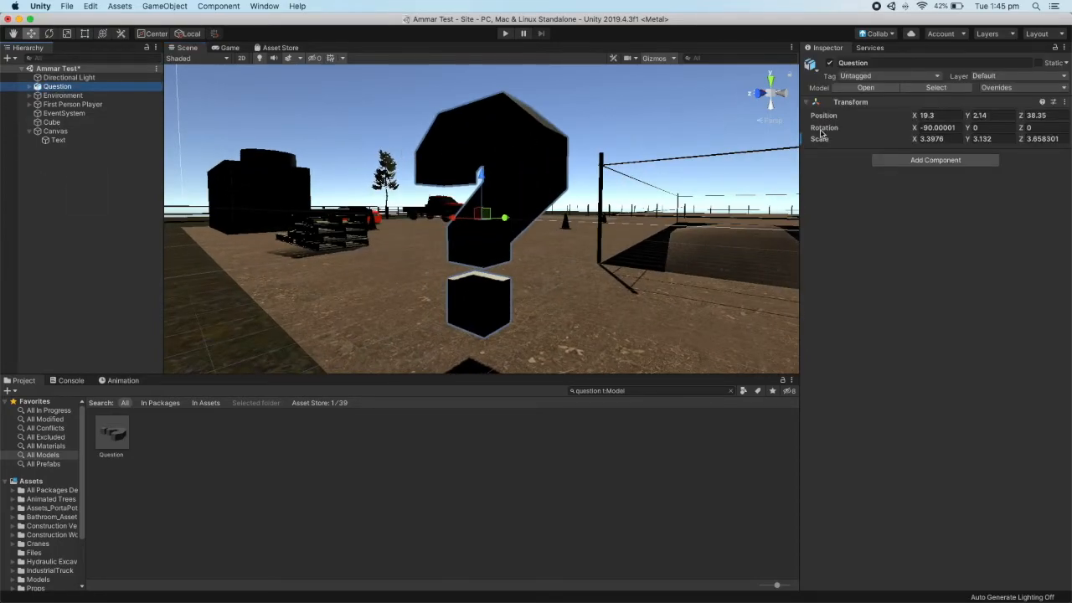
pyautogui.click(922, 163)
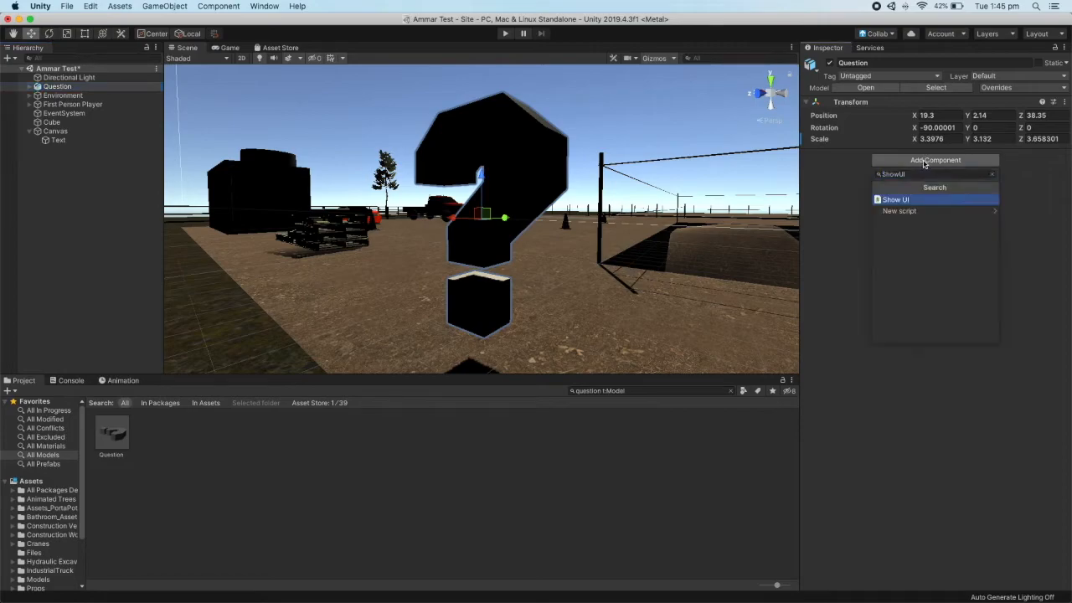
pyautogui.click(908, 201)
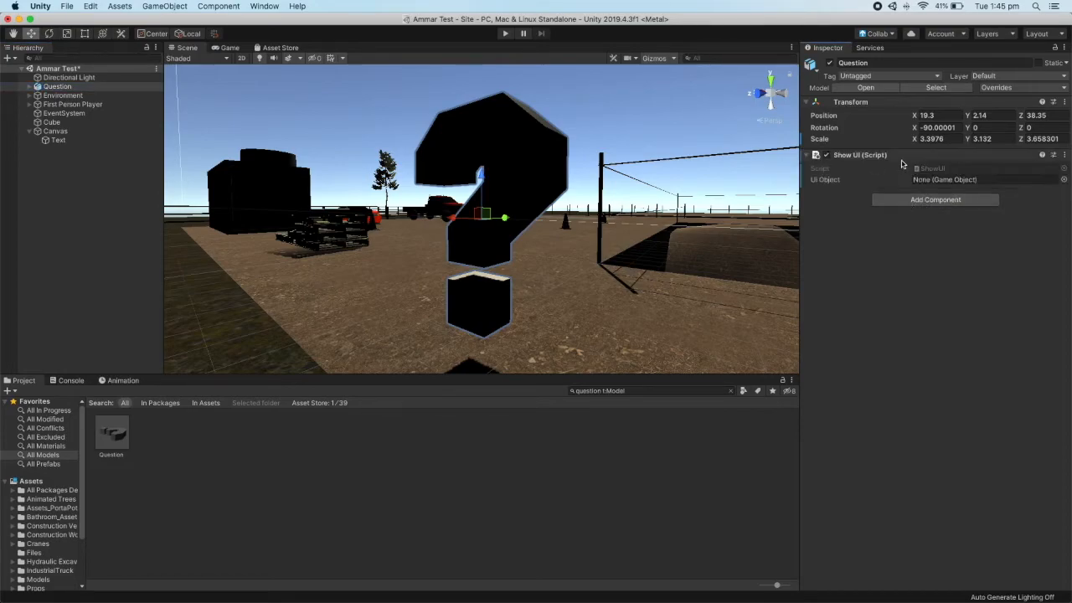
pyautogui.moveTo(57, 142); pyautogui.dragTo(936, 182)
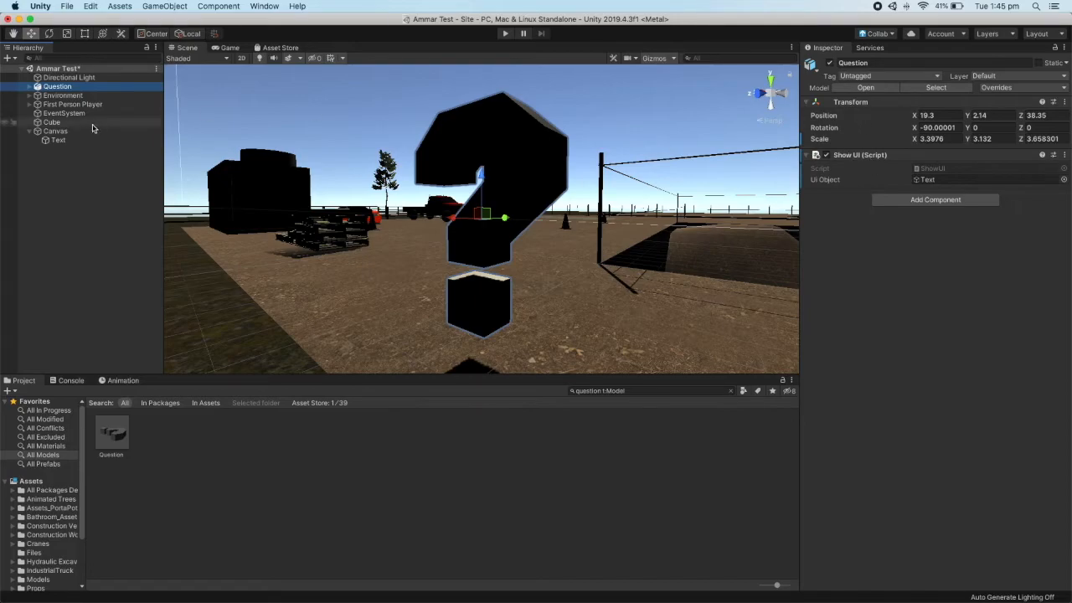
# - Add a Box Collider to the Question model and make it a trigger, like the cube's collider
pyautogui.click(54, 123)
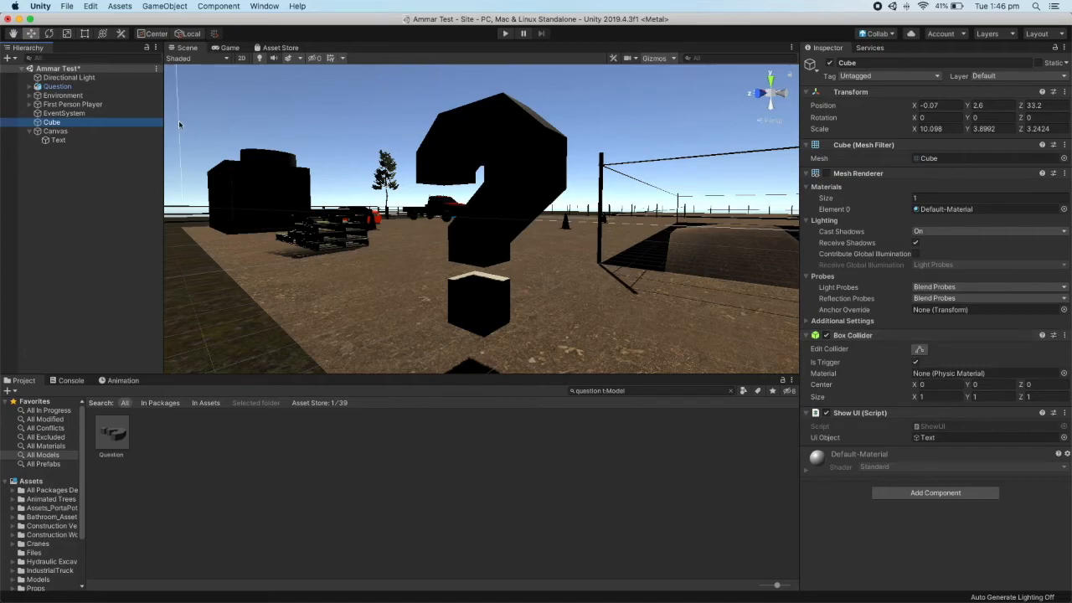
pyautogui.click(57, 88)
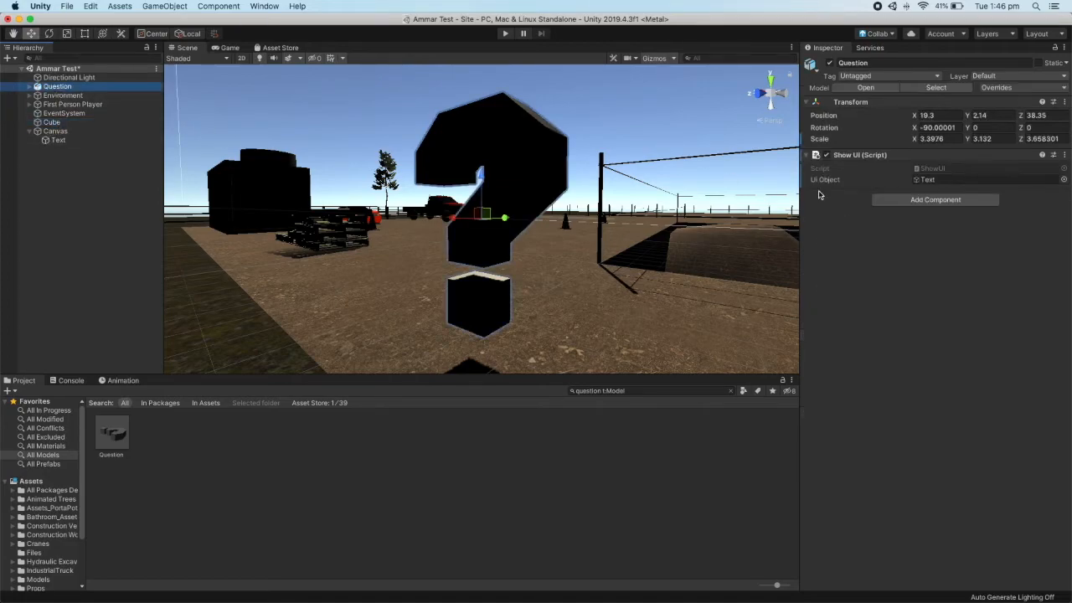
pyautogui.click(904, 201)
pyautogui.write('box')
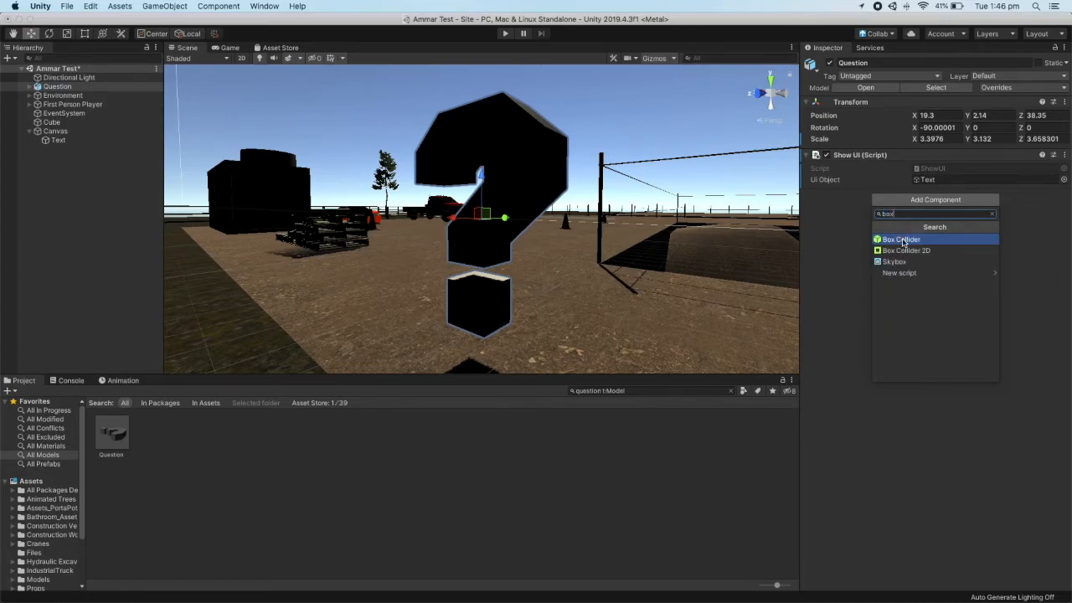
pyautogui.click(902, 239)
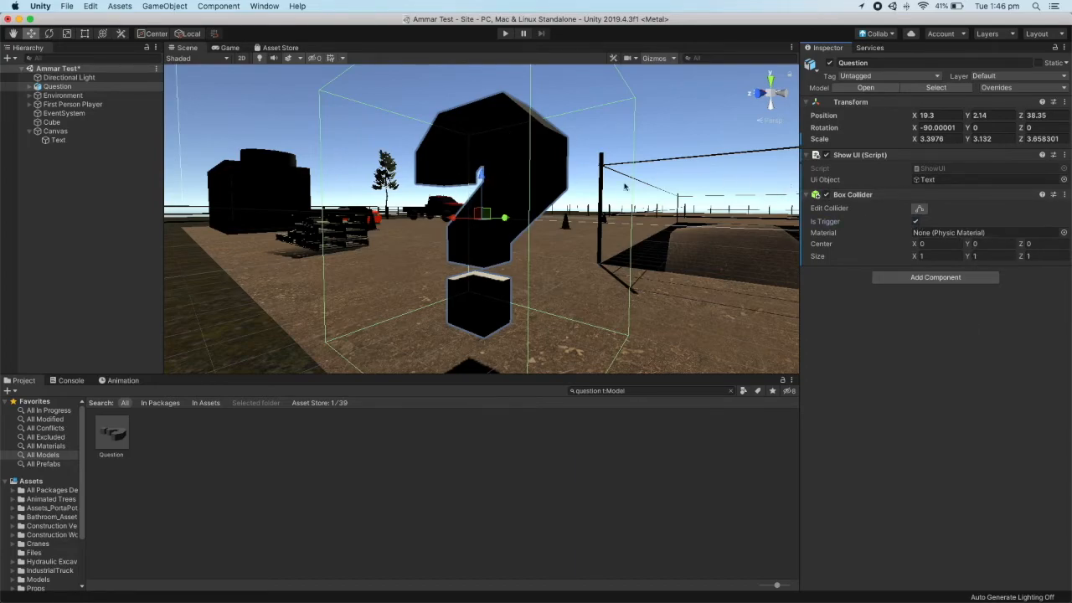
# - Compare the Question model's components with the cube's, then play-test the scene by walking the player into the question mark's trigger and stop play mode
pyautogui.click(66, 123)
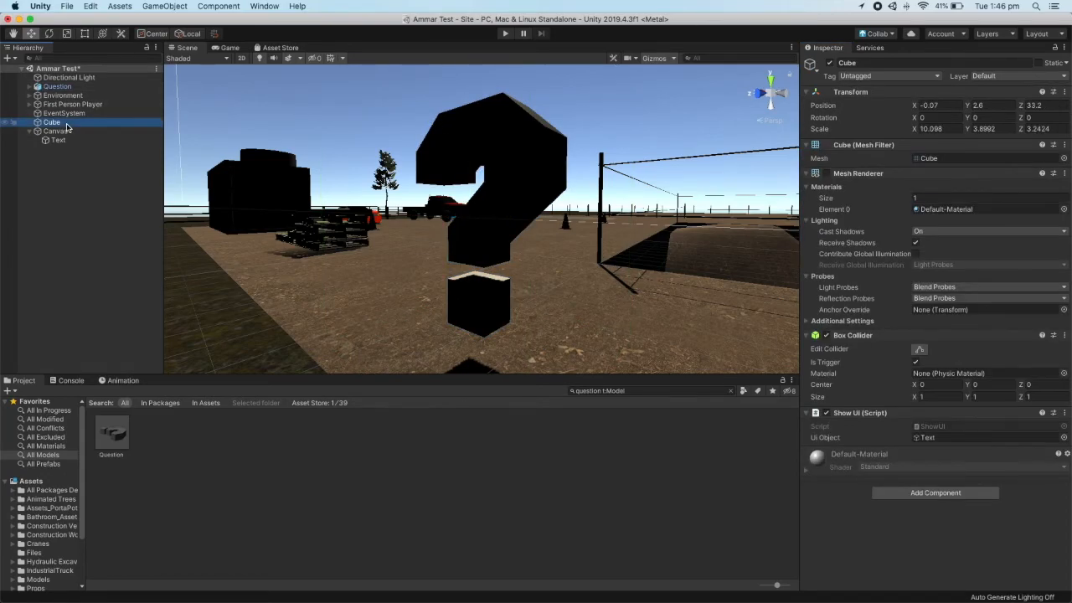
pyautogui.click(62, 87)
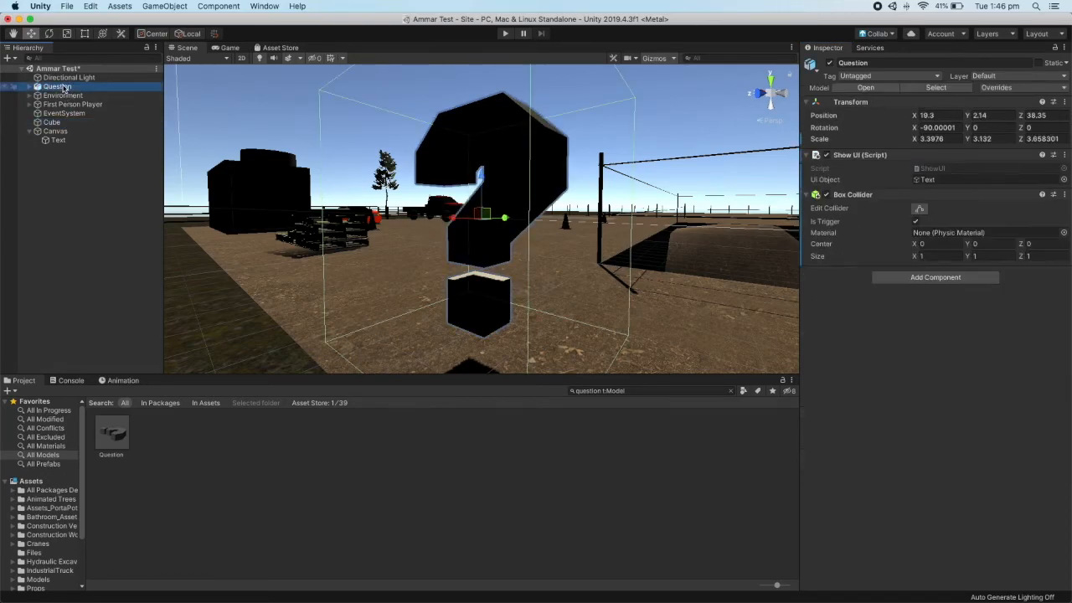
pyautogui.click(505, 34)
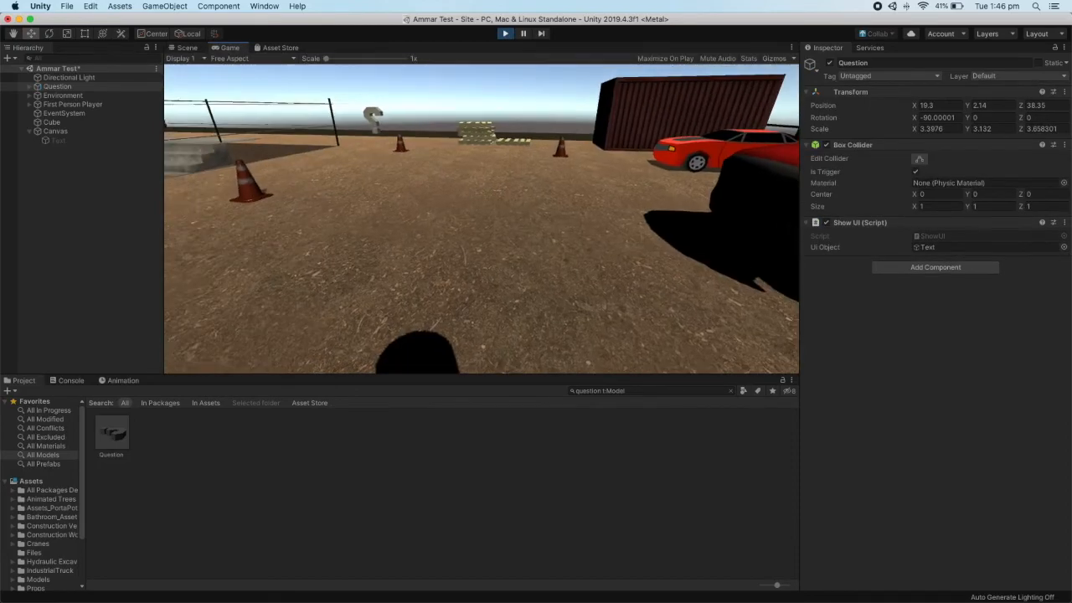
pyautogui.press('w')
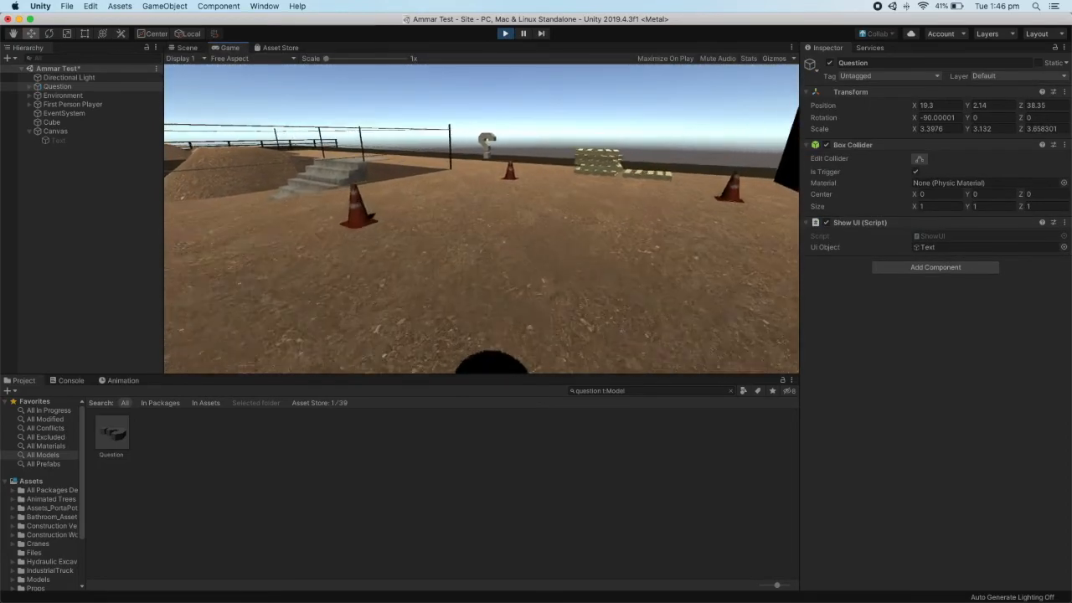
pyautogui.press('w')
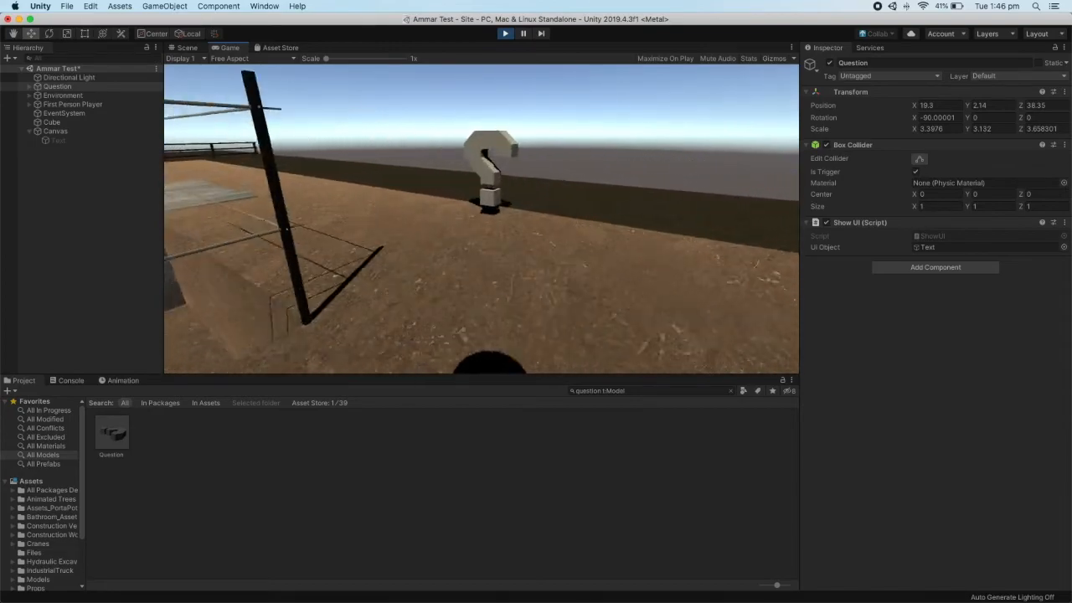
pyautogui.press('w')
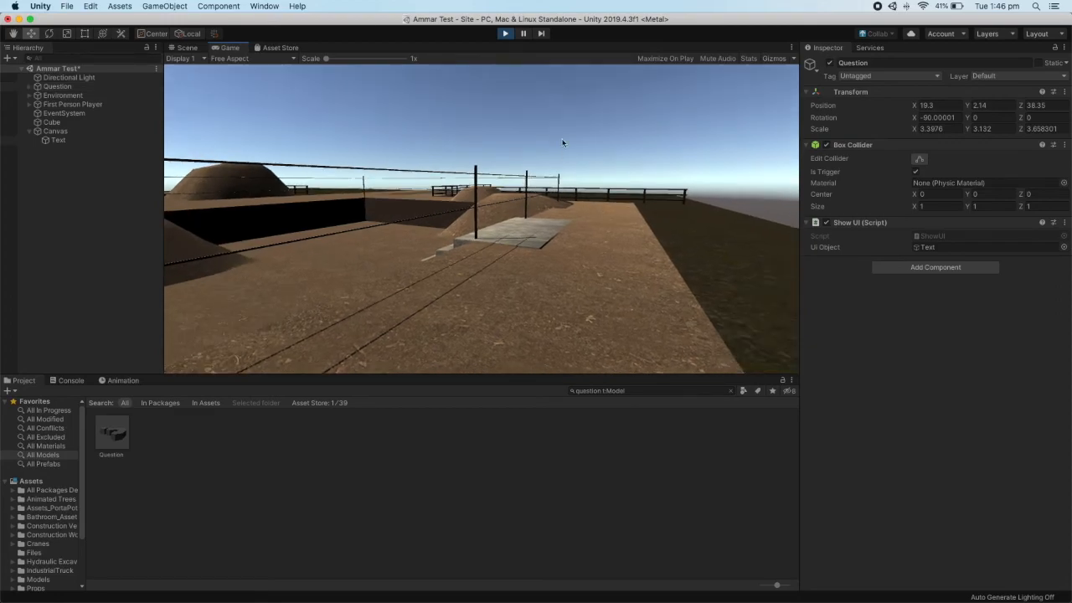
pyautogui.press('super+p')
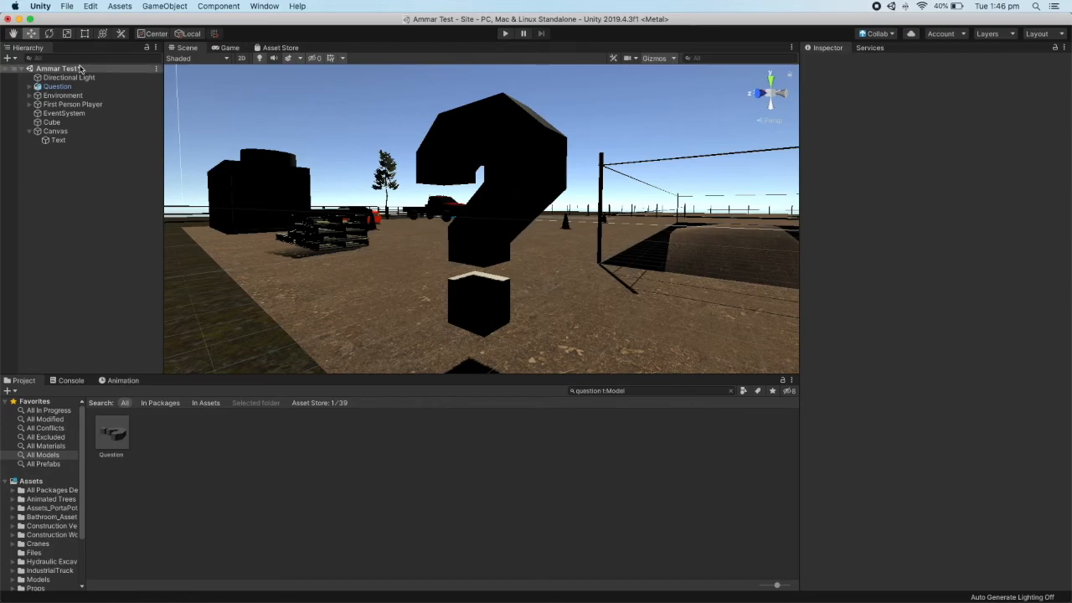
# - Review the Cube's Mesh Renderer, trigger collider and Show UI settings
pyautogui.click(130, 122)
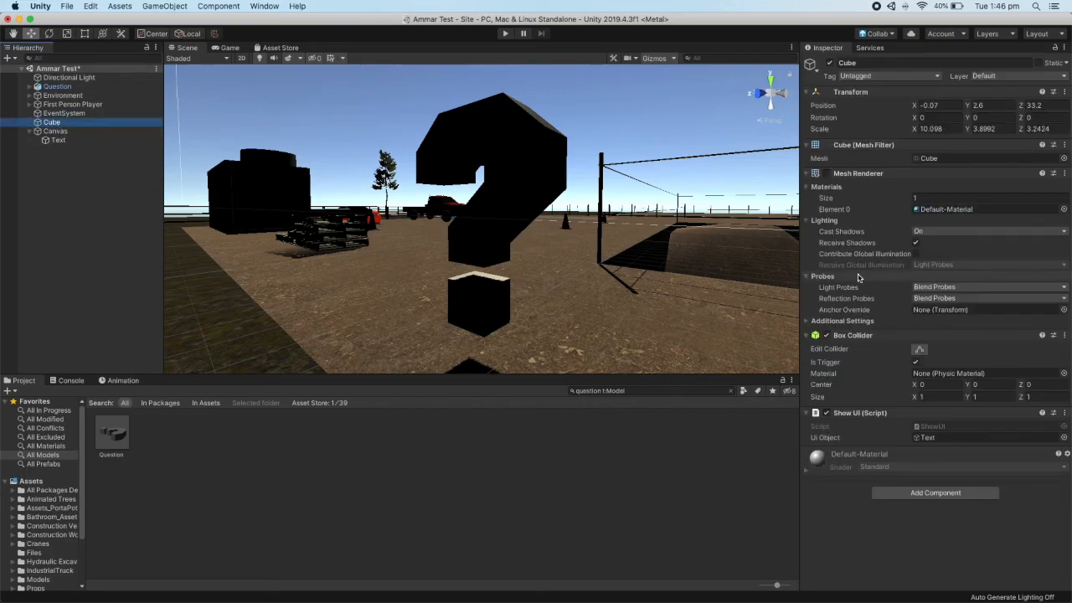